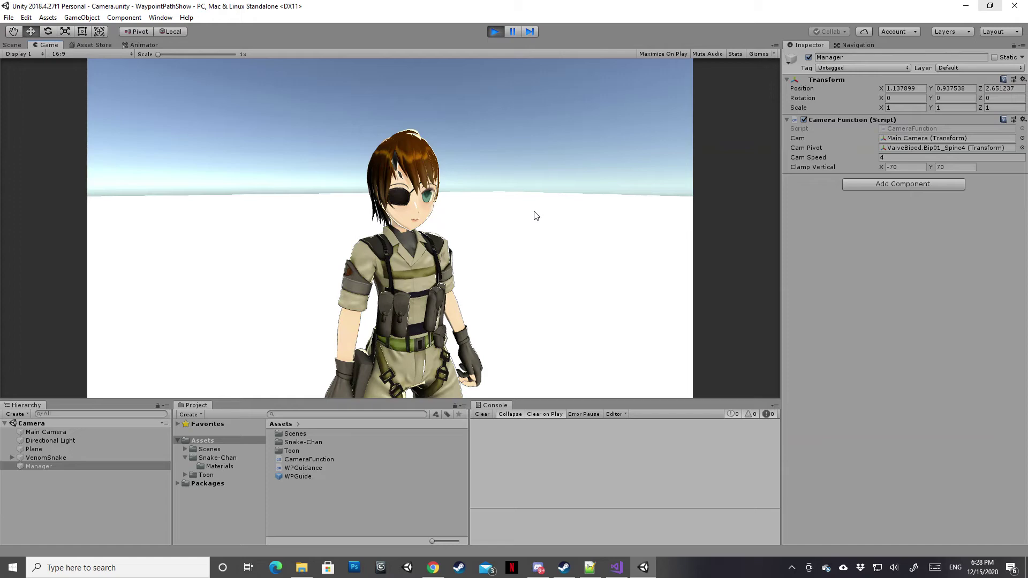
Step: Orbit the camera around the animated character in Play mode to show the finished result
mouse_move(537, 216)
mouse_down()
mouse_move(498, 347)
mouse_move(671, 234)
mouse_move(399, 232)
mouse_up()
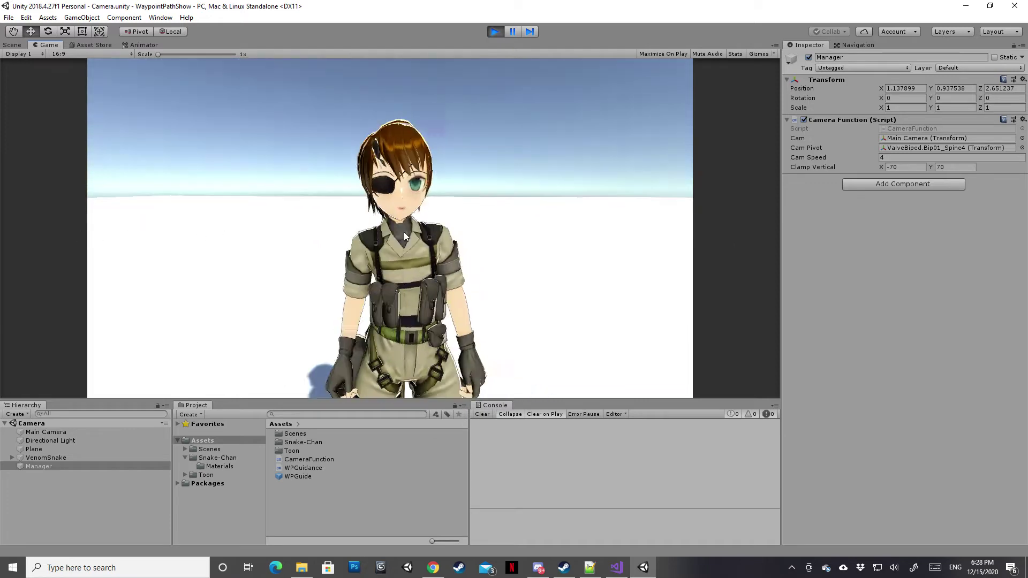
drag(398, 232, 475, 229)
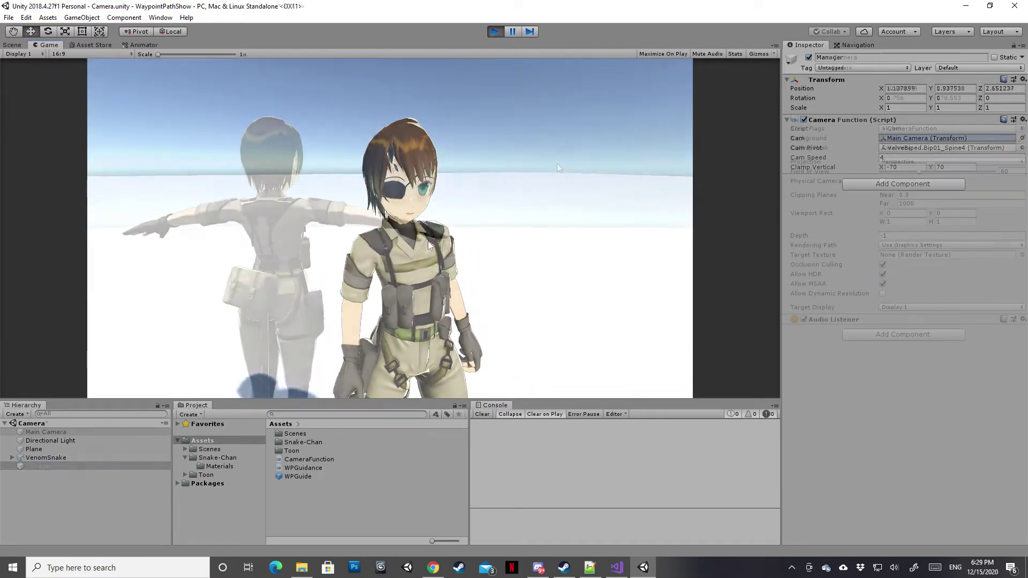
mouse_move(557, 168)
mouse_down()
mouse_move(179, 186)
mouse_move(188, 244)
mouse_move(144, 269)
mouse_move(14, 534)
mouse_move(1027, 282)
mouse_up()
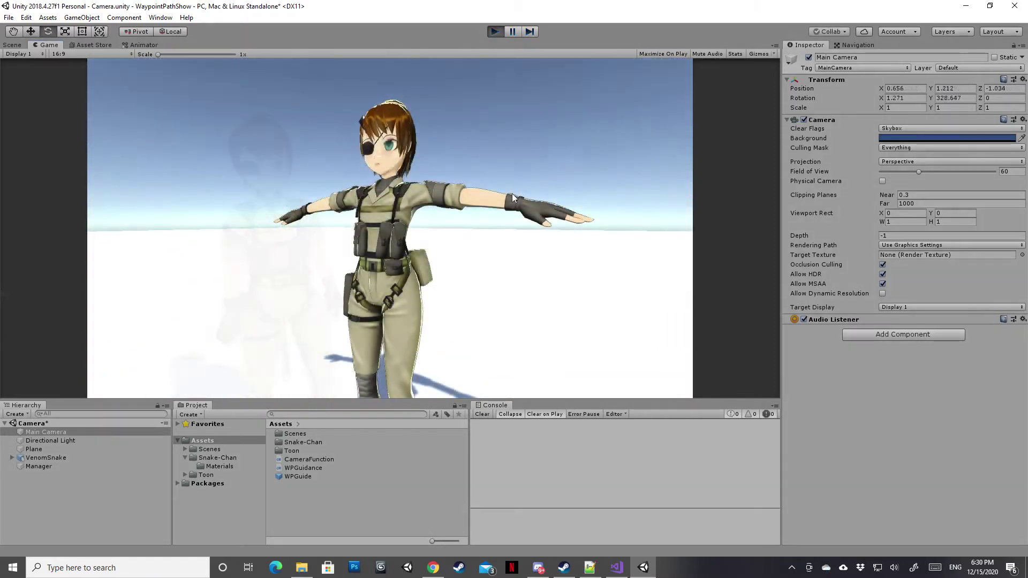
mouse_move(512, 194)
mouse_down()
mouse_move(416, 211)
mouse_move(824, 224)
mouse_move(208, 294)
mouse_move(410, 303)
mouse_up()
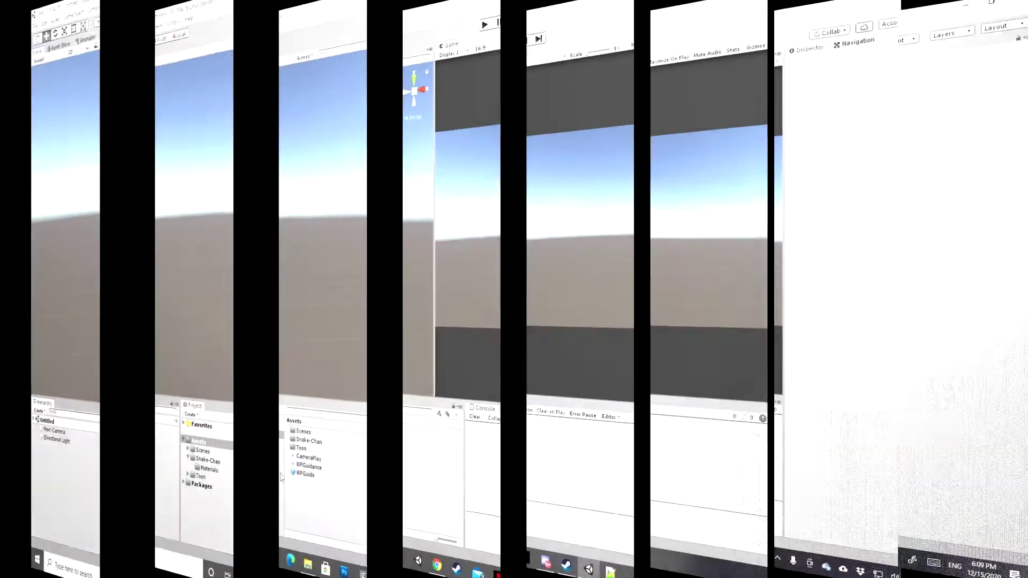
Step: Add a Plane object to the new untitled scene from the Hierarchy
right_click(50, 475)
mouse_move(107, 385)
click(155, 432)
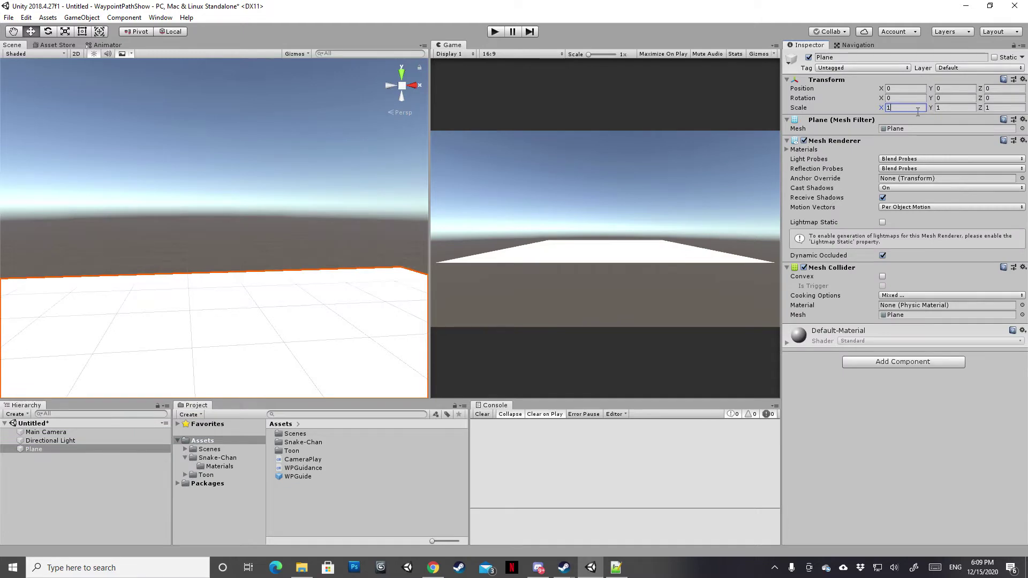
Step: Scale the ground plane up to 10
text(0)
key(Tab)
key(Tab)
text(10)
alt+drag(155, 167, 232, 211)
Step: Place the VenomSnake model from the Snake-Chan folder in the scene, rotated 180° on Y
double_click(303, 442)
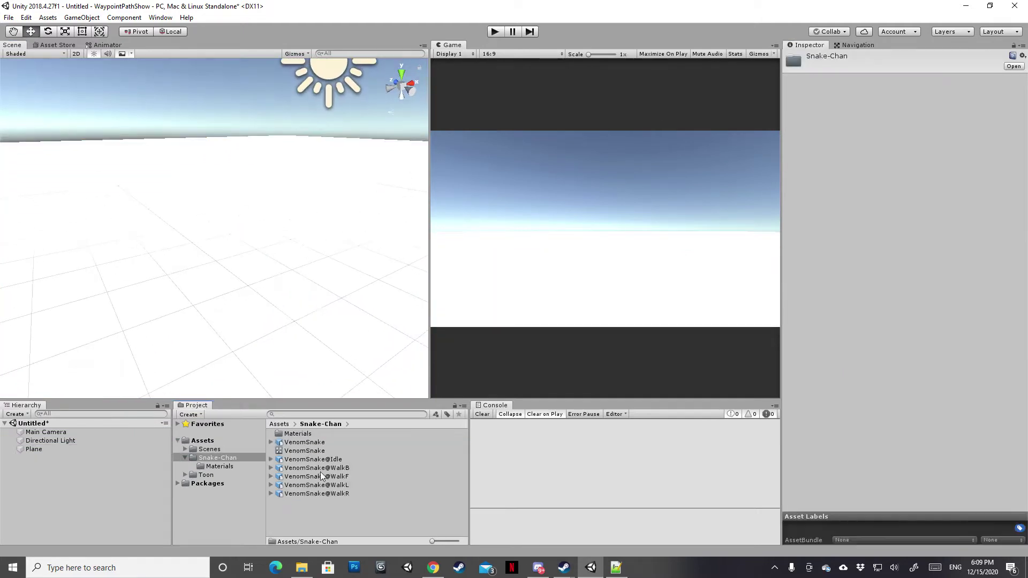
key(Down)
drag(88, 506, 86, 503)
key(f)
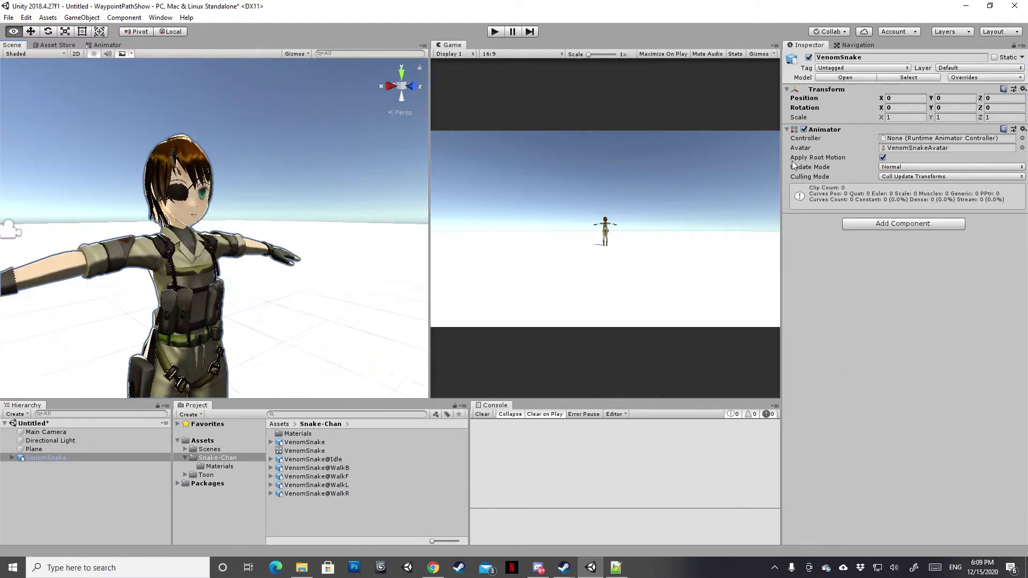
click(958, 108)
text(180)
key(Return)
Step: Assign the VenomSnake animator controller and align the Main Camera with the scene view
alt+drag(321, 241, 200, 252)
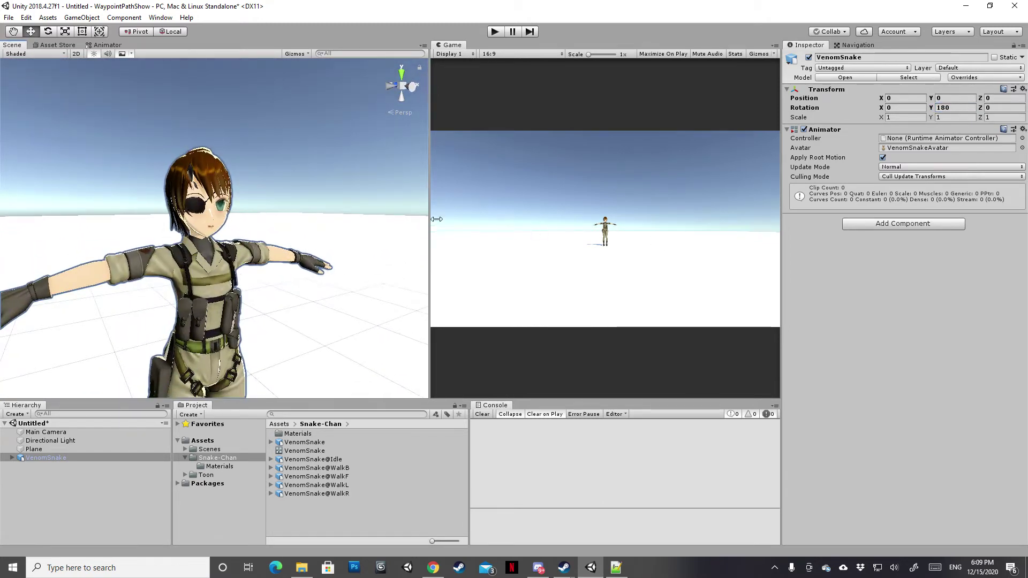
drag(433, 220, 407, 221)
drag(475, 442, 944, 141)
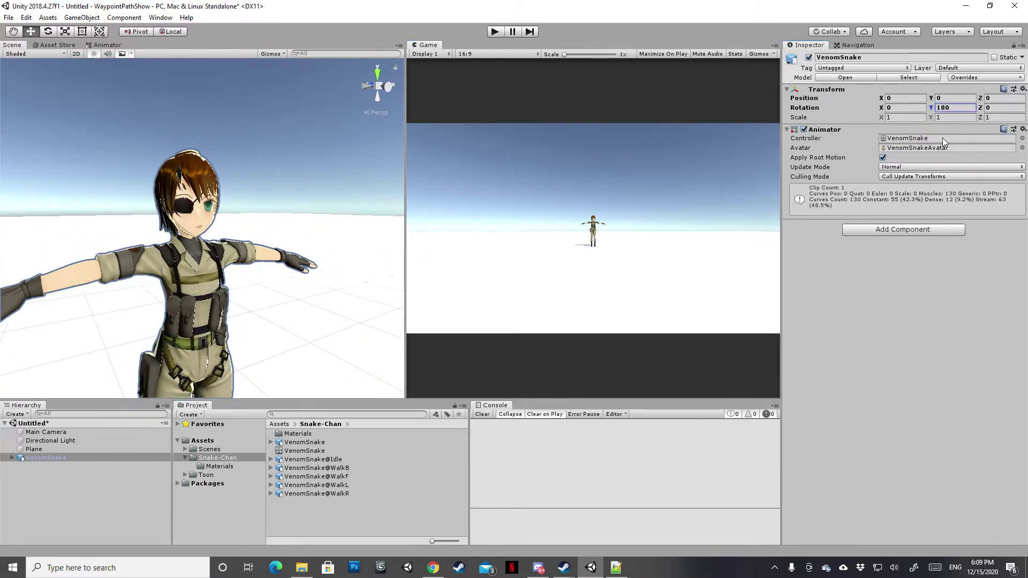
click(46, 432)
key(ctrl+shift+f)
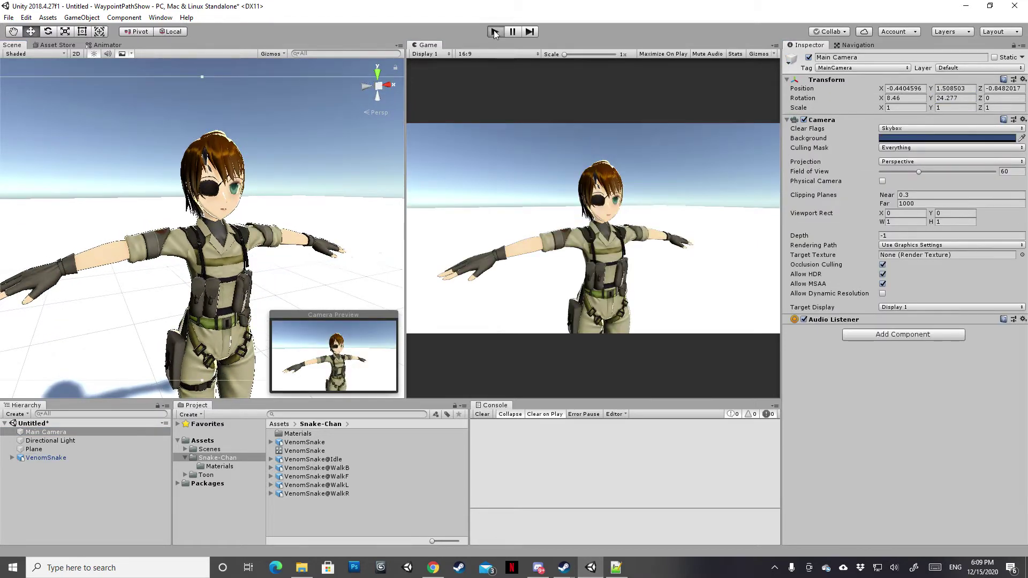
Step: Preview the scene in Play mode, then return to the Assets folder
click(495, 32)
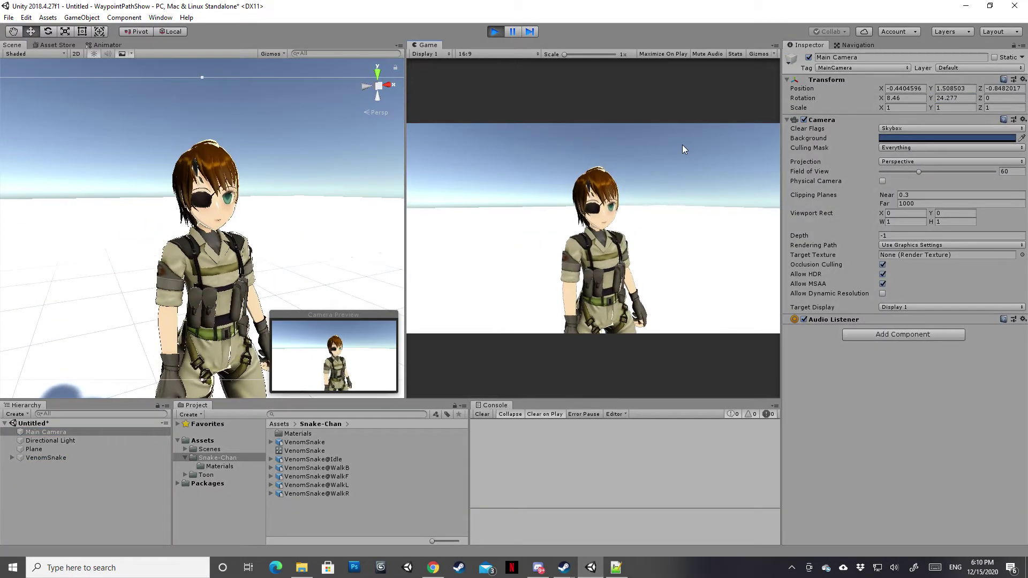
drag(406, 215, 109, 214)
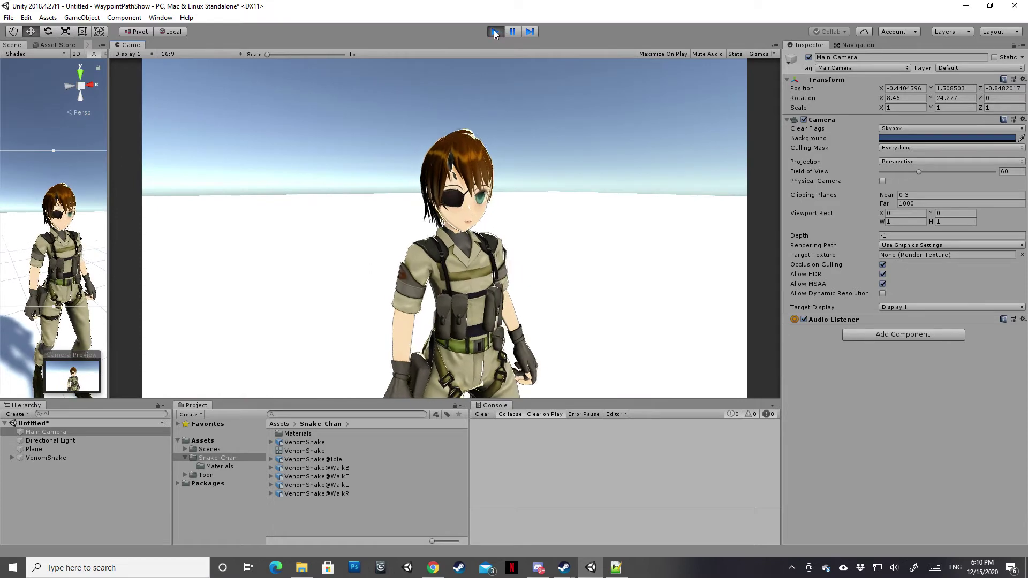
click(495, 32)
drag(110, 98, 381, 97)
click(203, 441)
right_click(338, 499)
Step: Create a C# script named CameraFunction in Assets and open it maximised in Visual Studio
mouse_move(337, 235)
click(479, 191)
text(CameraFunction)
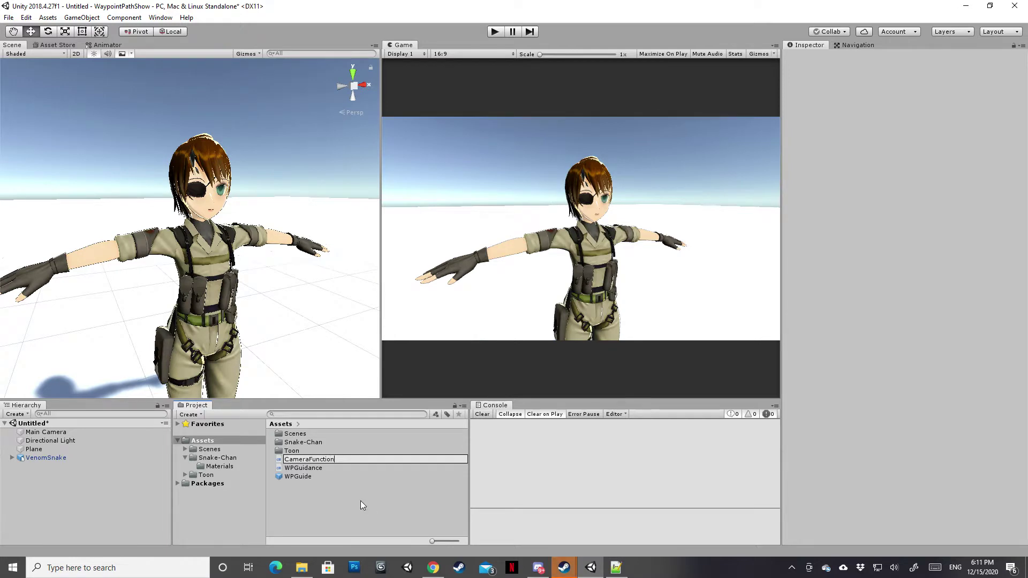
key(Return)
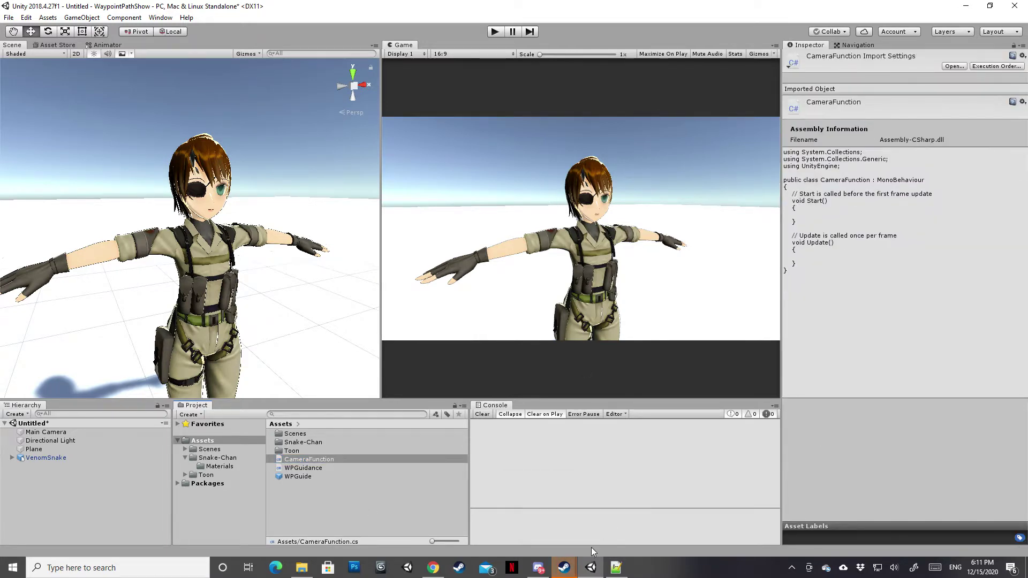
double_click(319, 459)
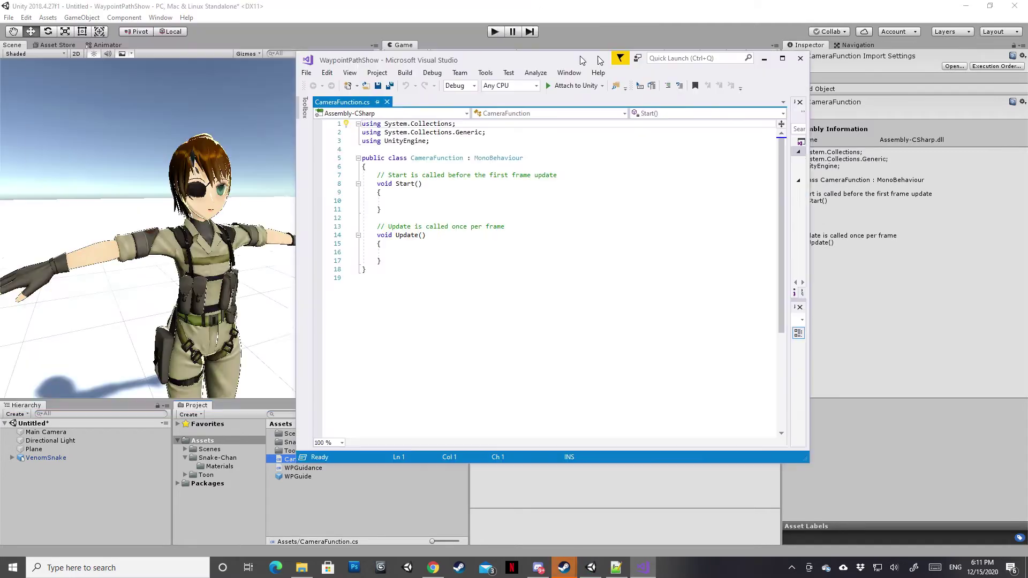
double_click(582, 59)
Step: Declare two public Transform fields in the class, one named camPivot
click(160, 122)
key(Return)
ctrl+scroll(161, 129, up, 3)
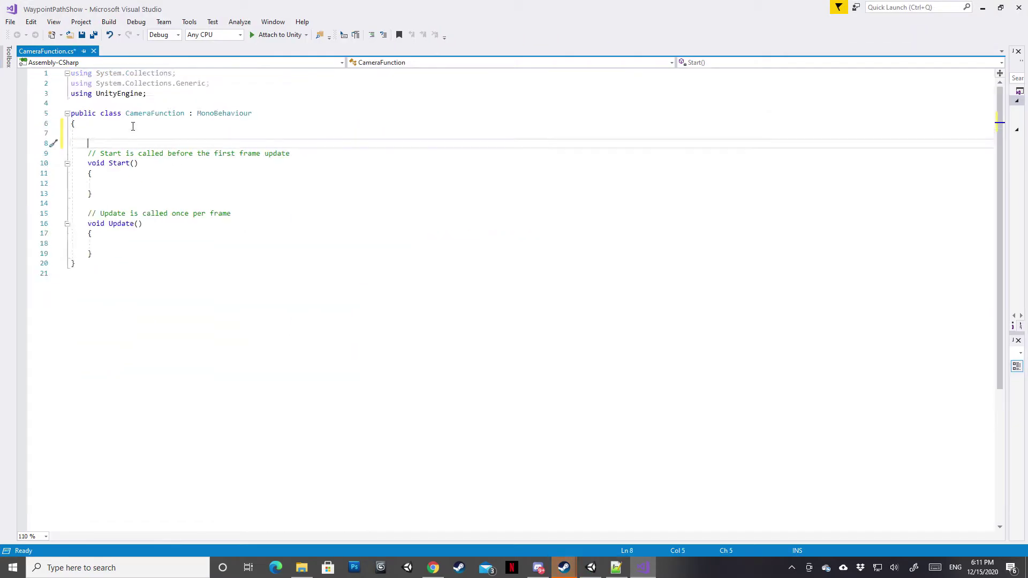
key(Return)
click(135, 151)
text(ublic Transform)
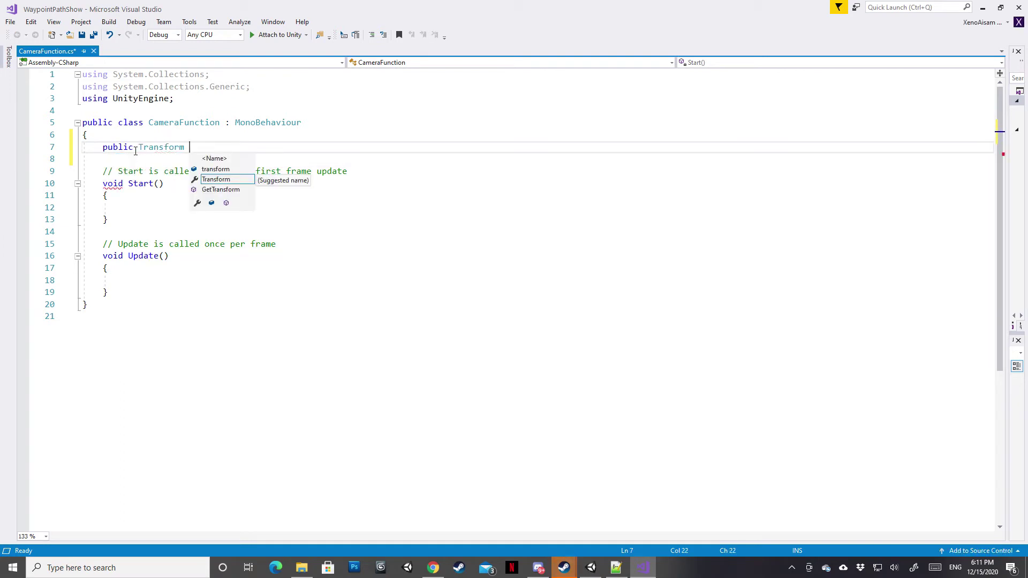
text(vot;)
key(Return)
click(105, 149)
key(Return)
key(Up)
text(public Transform camPivot;)
Step: Declare clampVertical = new Vector2(-70f, 70f) and a Vector3 camOffset field
click(127, 172)
text(public Vector2 clam)
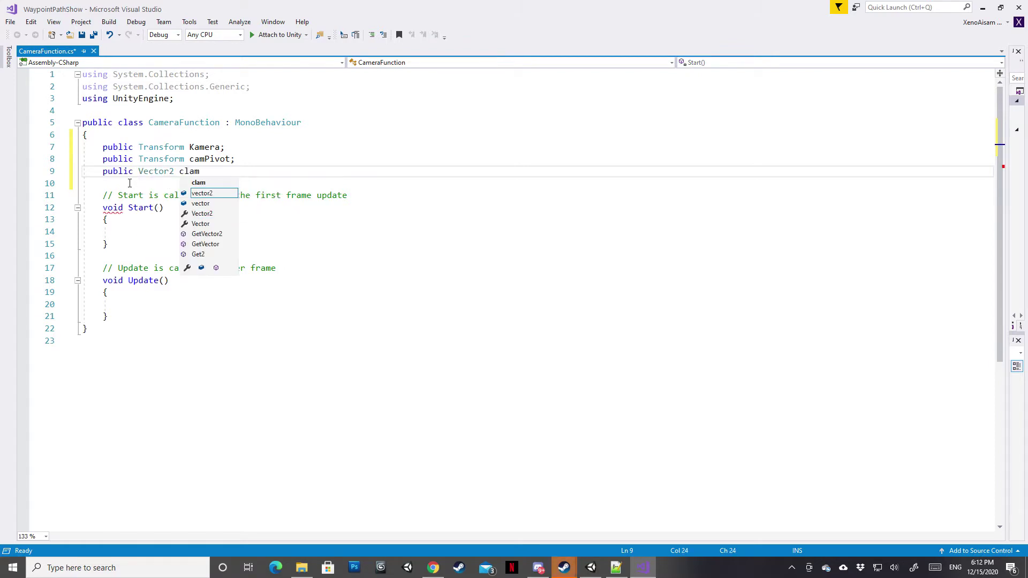
text(pVertical = )
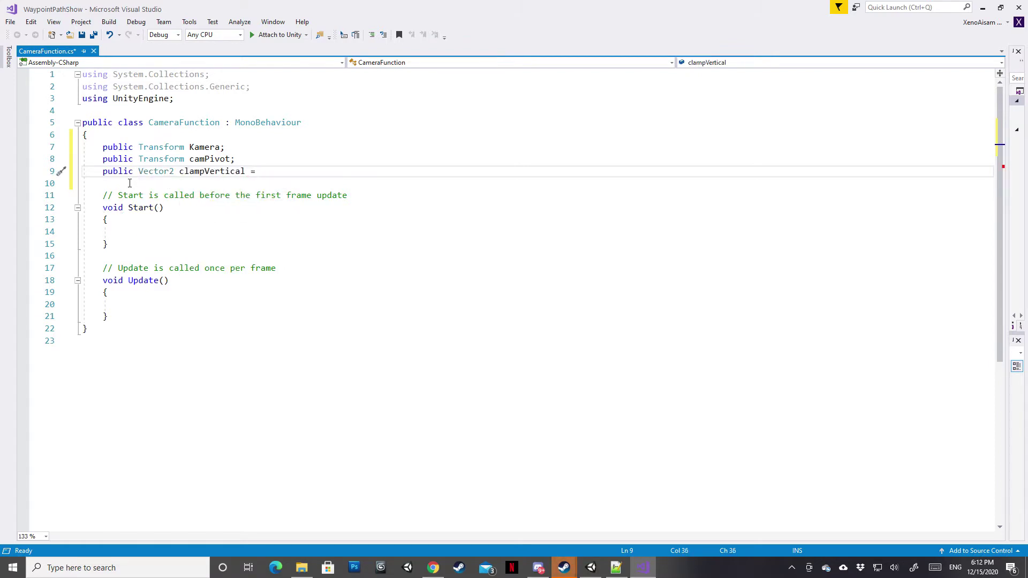
text(new vec)
key(Tab)
text(-)
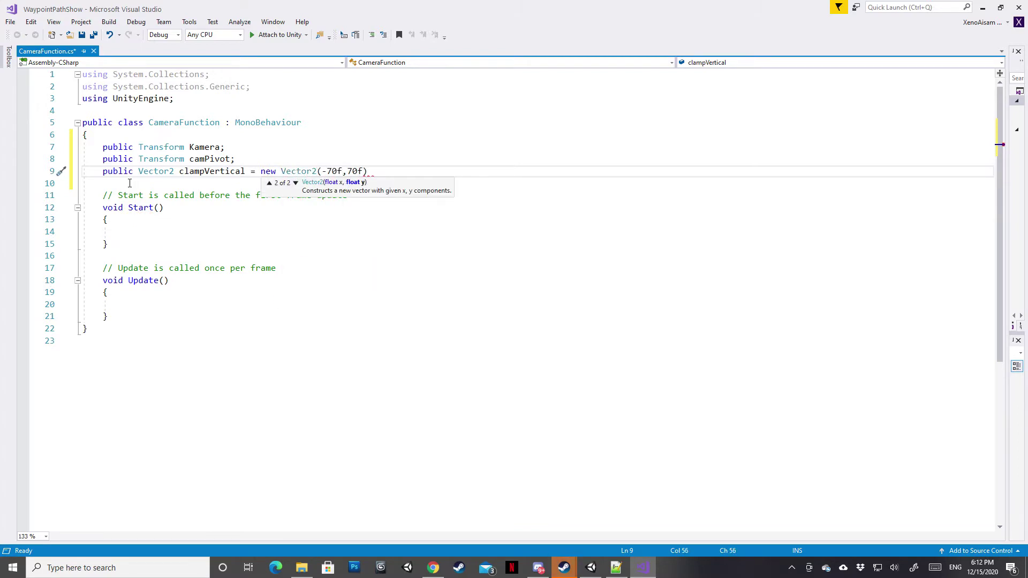
text(;)
key(Return)
key(Return)
text(vec)
key(Tab)
text(Cam)
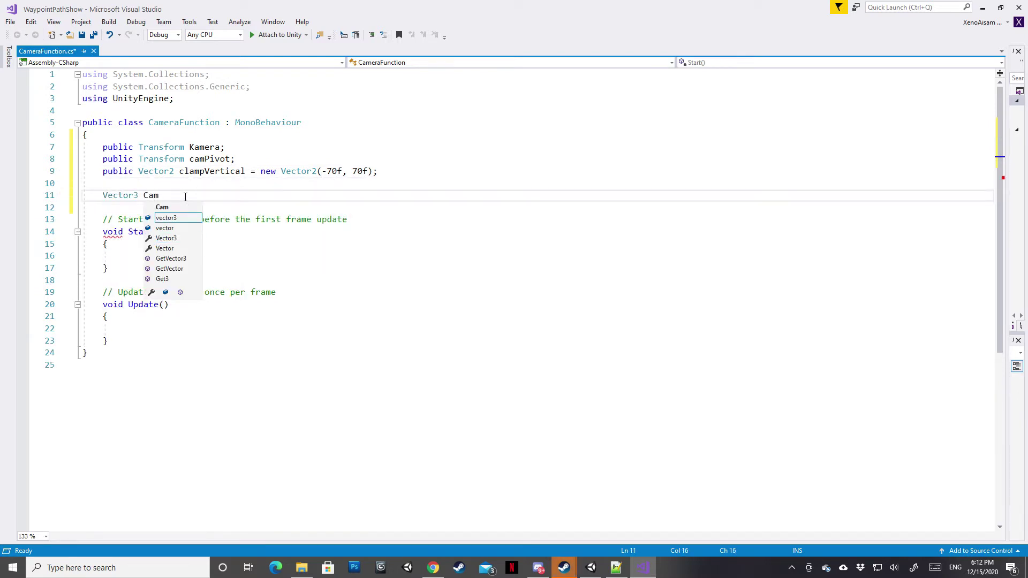
key(BackSpace)
key(BackSpace)
key(BackSpace)
text(ca)
key(BackSpace)
text(;)
key(Return)
Step: Rename the Kamera field to cam and add float HorizontalRot and VerticalRot fields
double_click(212, 148)
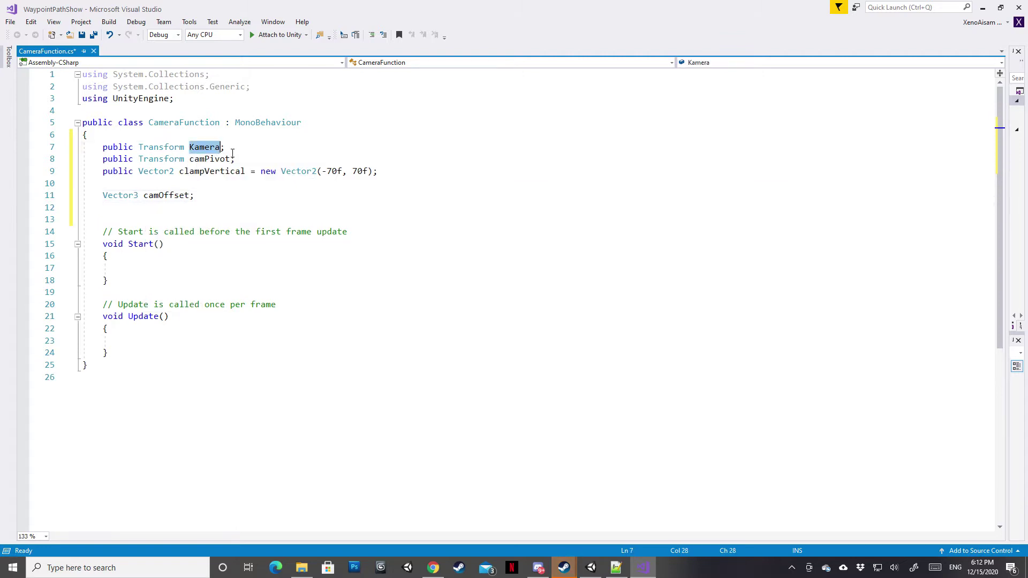
text(cam)
click(149, 149)
click(198, 199)
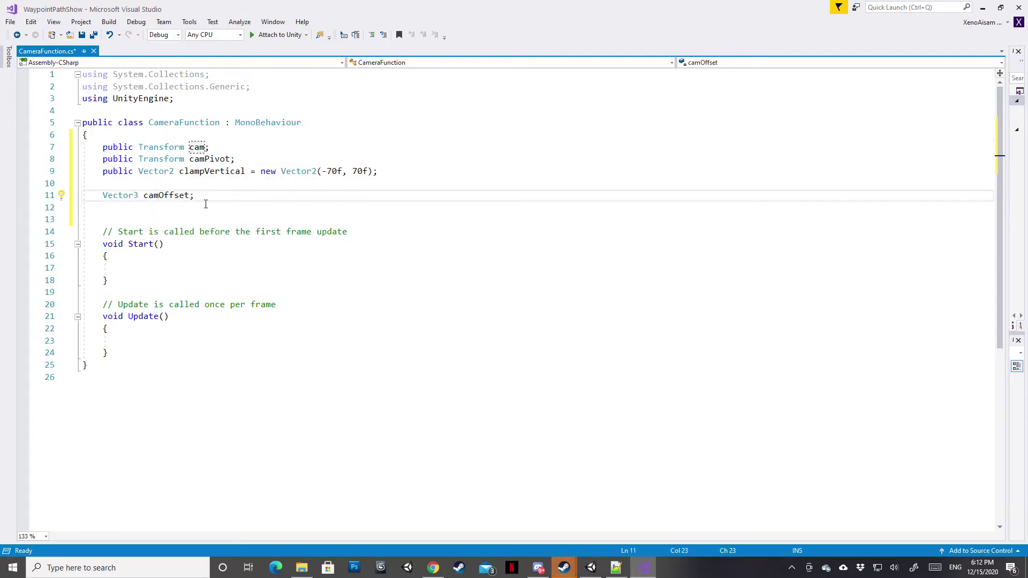
key(Return)
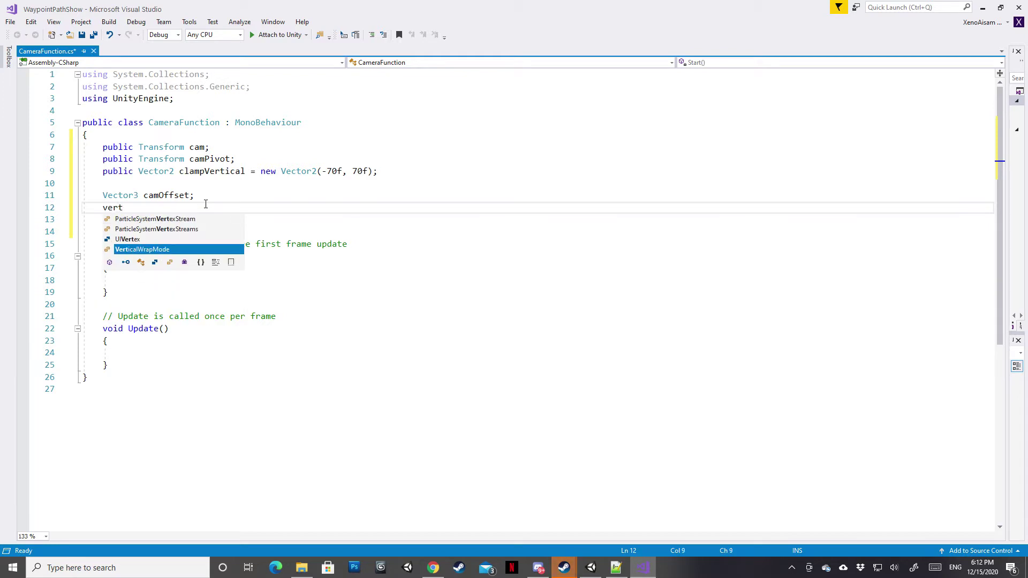
text(float V)
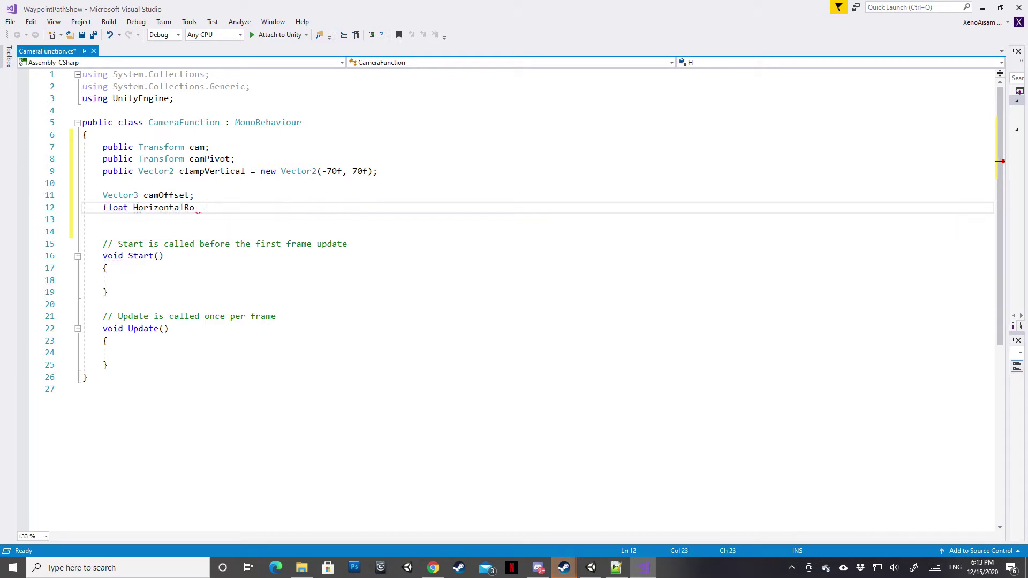
key(Return)
text(float VerticalRot;)
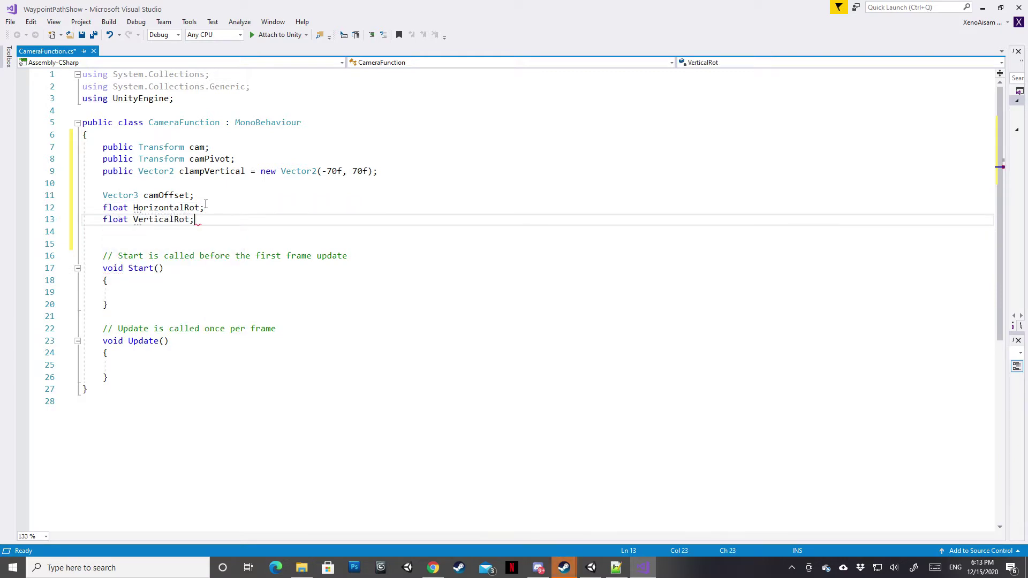
click(168, 296)
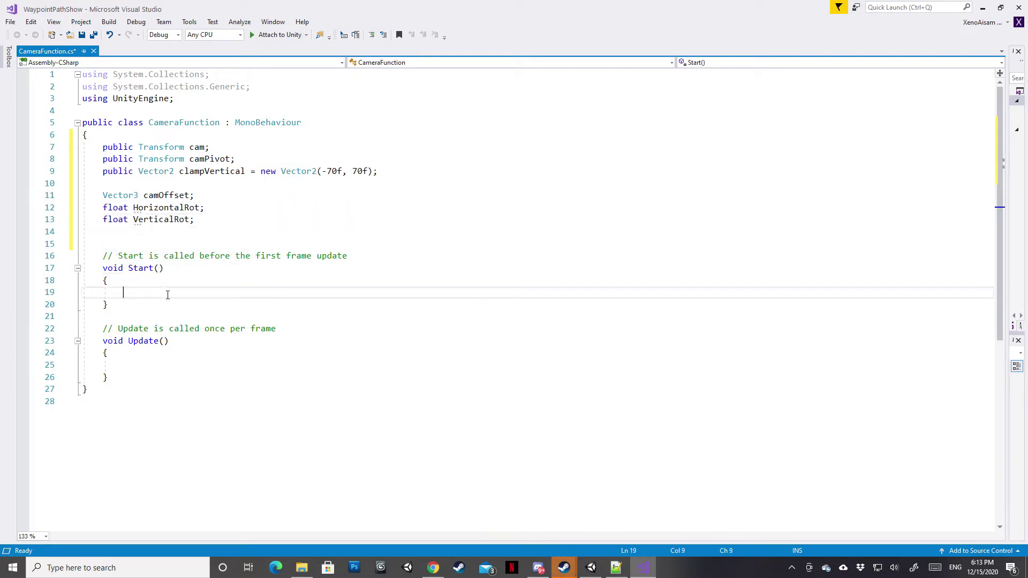
Step: In Start(), set HorizontalRot = cam.eulerAngles.x;
double_click(166, 207)
key(ctrl+c)
click(172, 293)
key(ctrl+v)
text(= cam.e)
key(Tab)
text(.x;)
key(Return)
Step: Add VerticalRot = cam.eulerAngles.y; to Start()
text(ve)
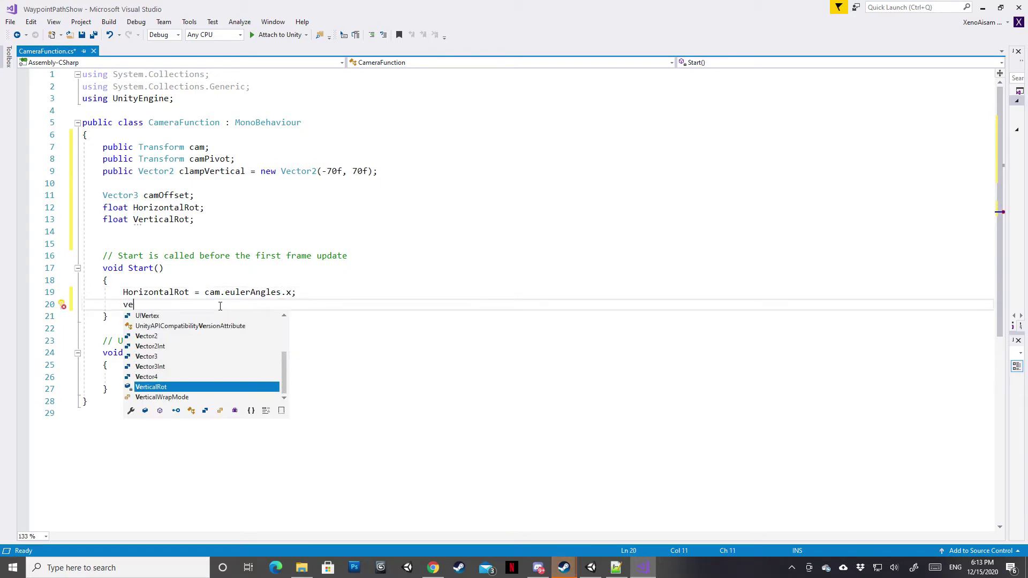
key(Tab)
text(= cam.)
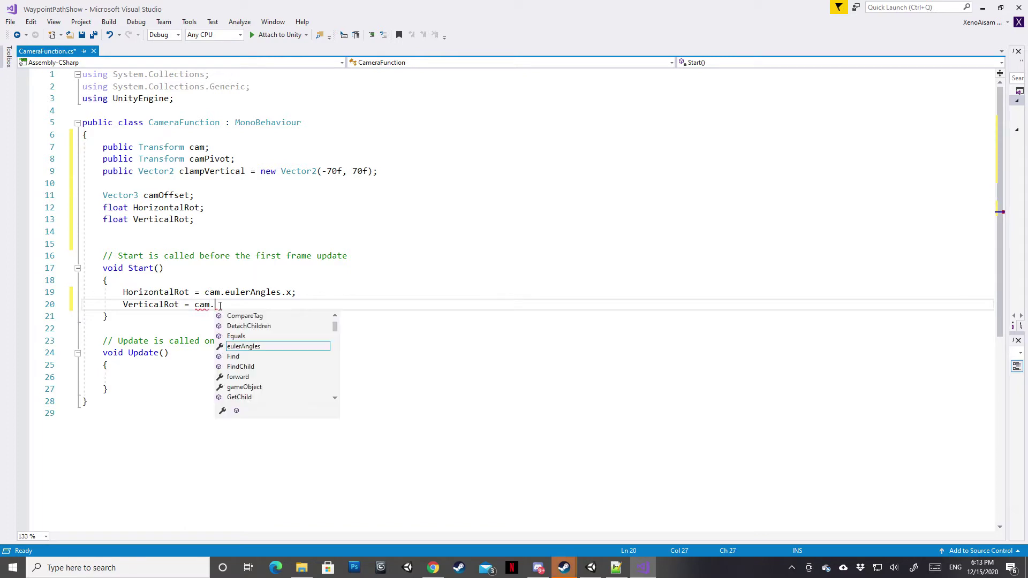
text(e)
key(Tab)
text(.y;)
key(Return)
Step: Set camOffset = cam.InverseTransformDirection(cam.position - camPivot.position) in Start()
text(ca)
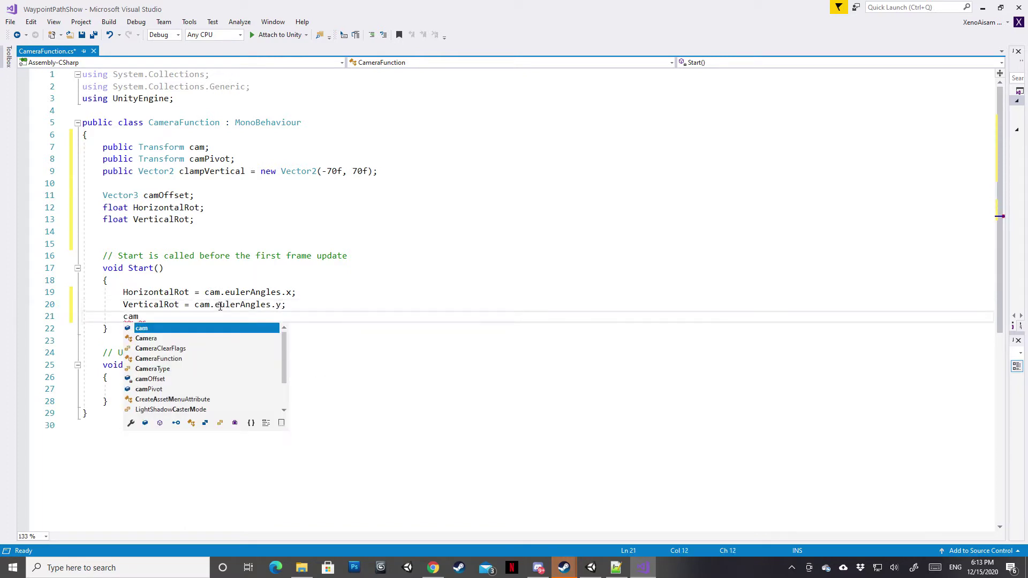
text(m)
key(Tab)
text(= cam.inv)
key(Tab)
text(()
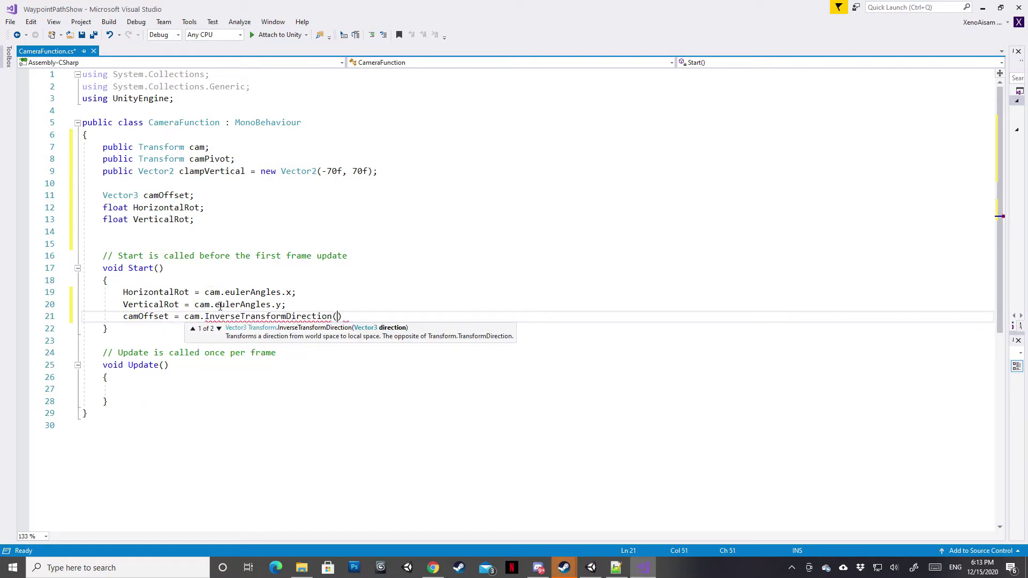
text(cam.p)
key(Tab)
text(- cam)
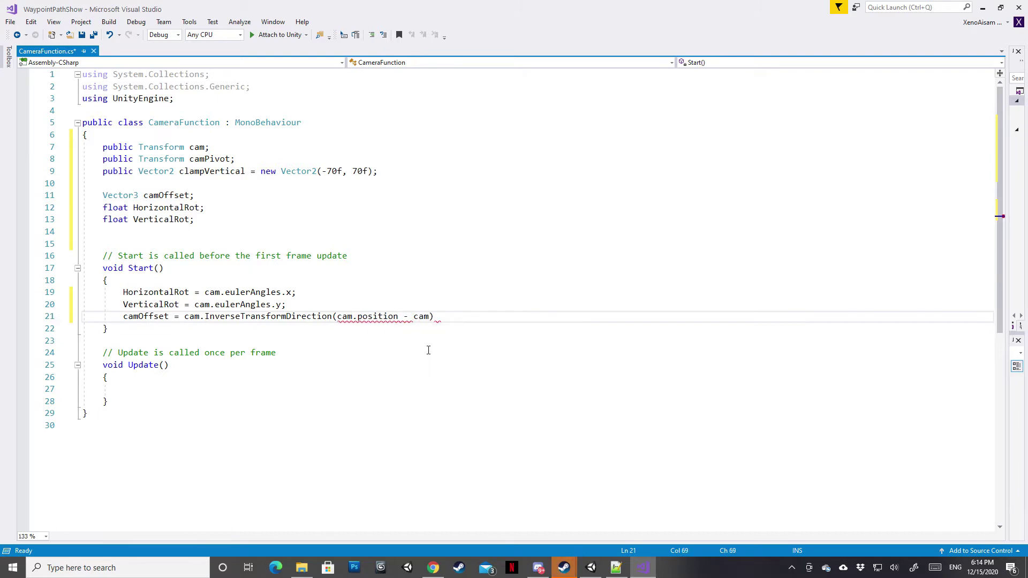
text(.p)
key(BackSpace)
key(BackSpace)
text(Pivot.p)
key(Tab)
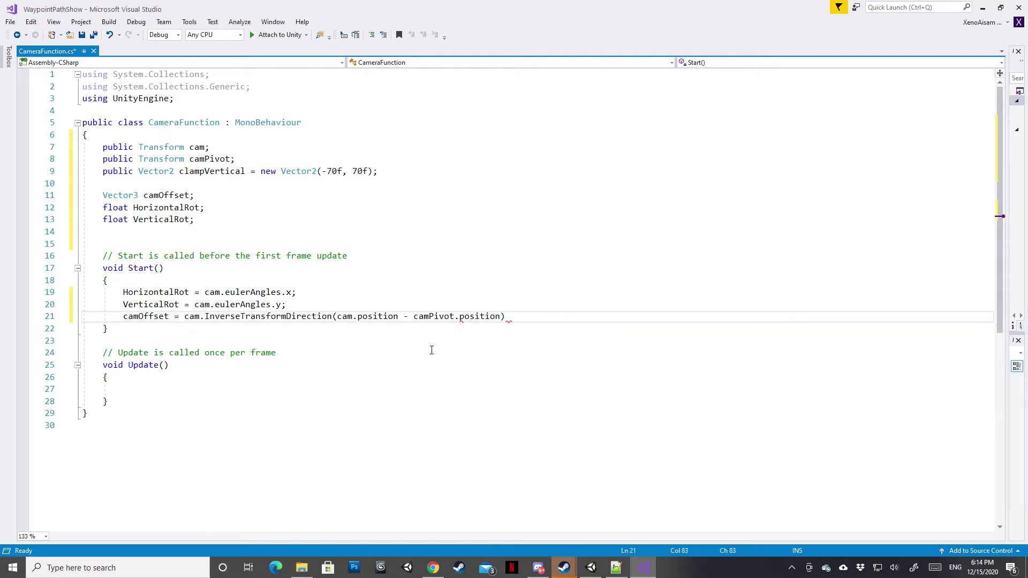
text(;)
click(193, 387)
scroll(242, 227, down, 1)
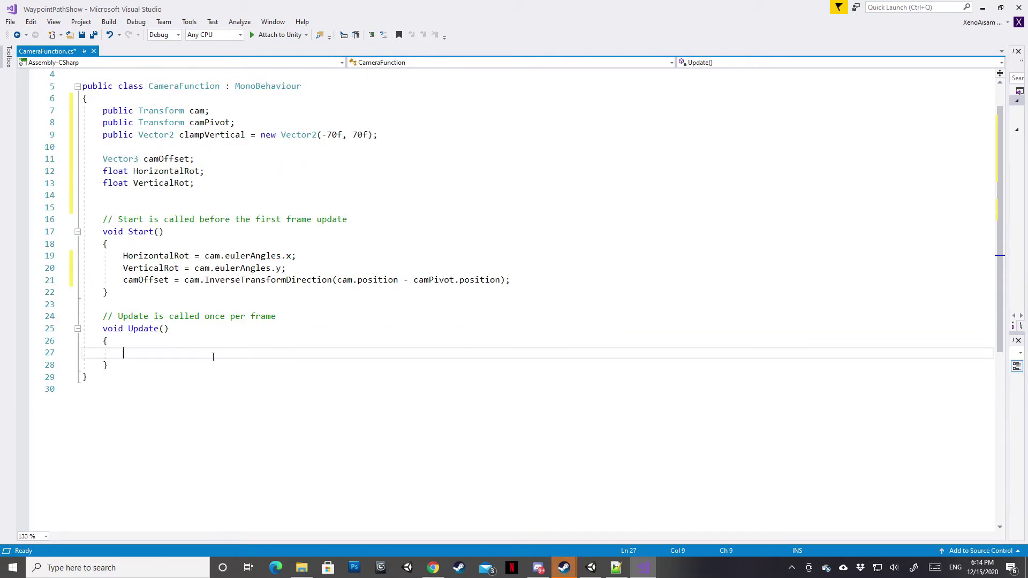
Step: Declare float mouseX and a duplicated mouseY line for the Mouse X and Mouse Y axes
text(float Mo)
text(np.getm)
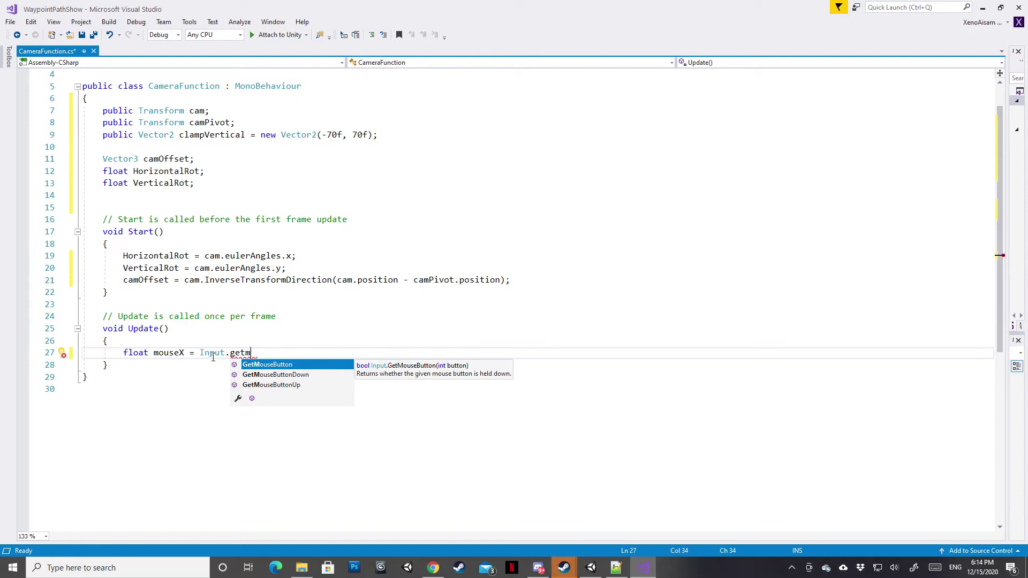
key(Tab)
text(()
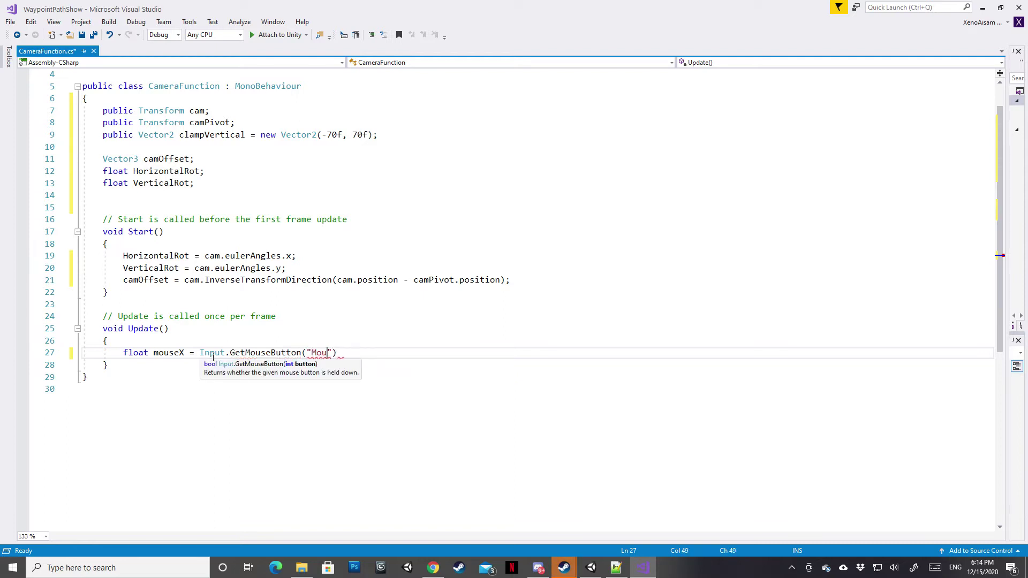
key(End)
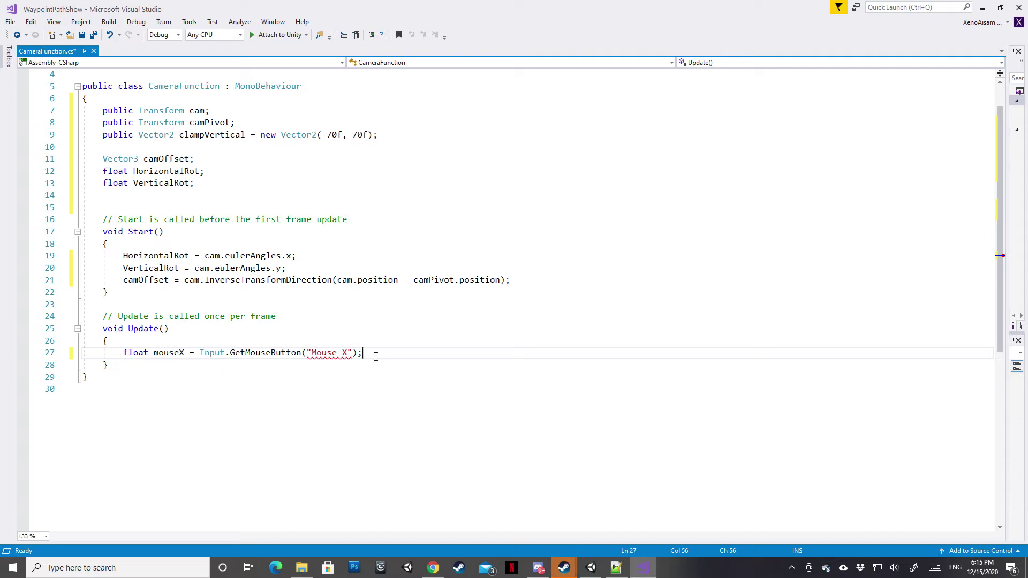
drag(382, 355, 126, 357)
click(364, 353)
key(Return)
key(ctrl+v)
click(184, 365)
key(BackSpace)
text(Y)
click(344, 365)
text(Y)
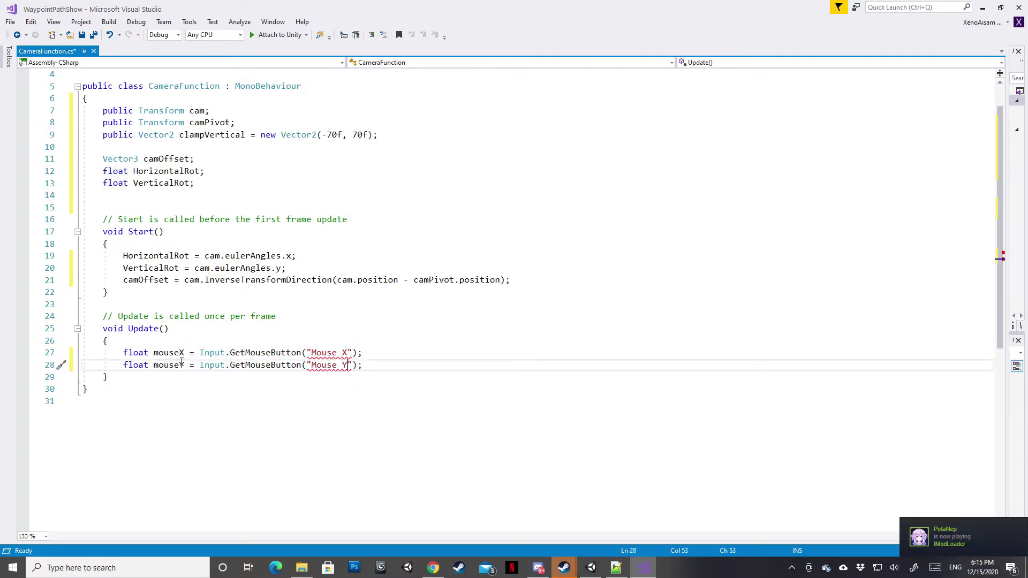
Step: Duplicate both mouse lines below as mouseX += and mouseY += accumulation lines
click(187, 356)
mouse_move(364, 365)
mouse_down()
mouse_move(123, 353)
mouse_move(154, 390)
mouse_up()
key(ctrl+c)
click(365, 365)
key(Return)
key(ctrl+v)
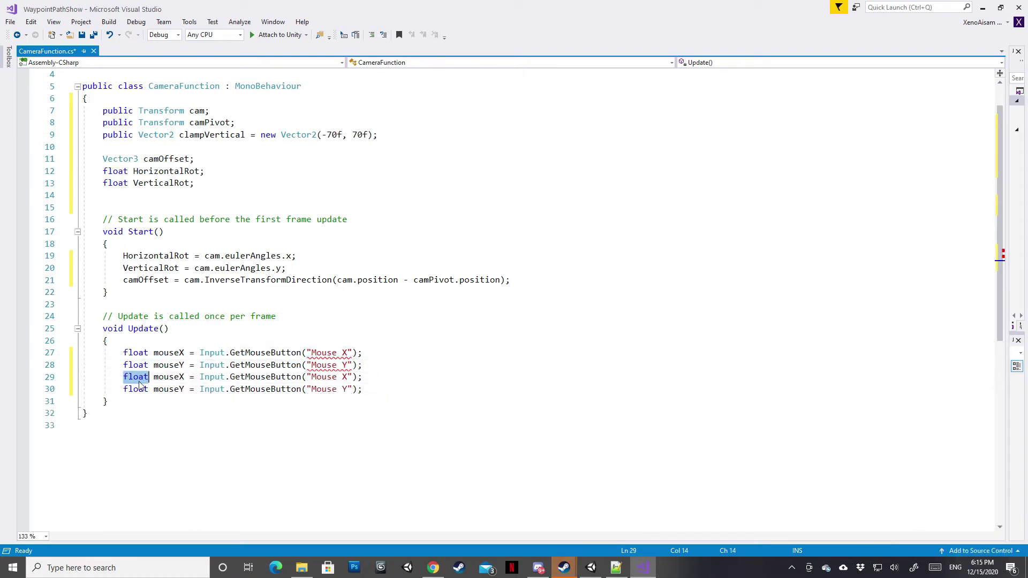
key(BackSpace)
click(159, 377)
text(+)
click(164, 390)
text(+)
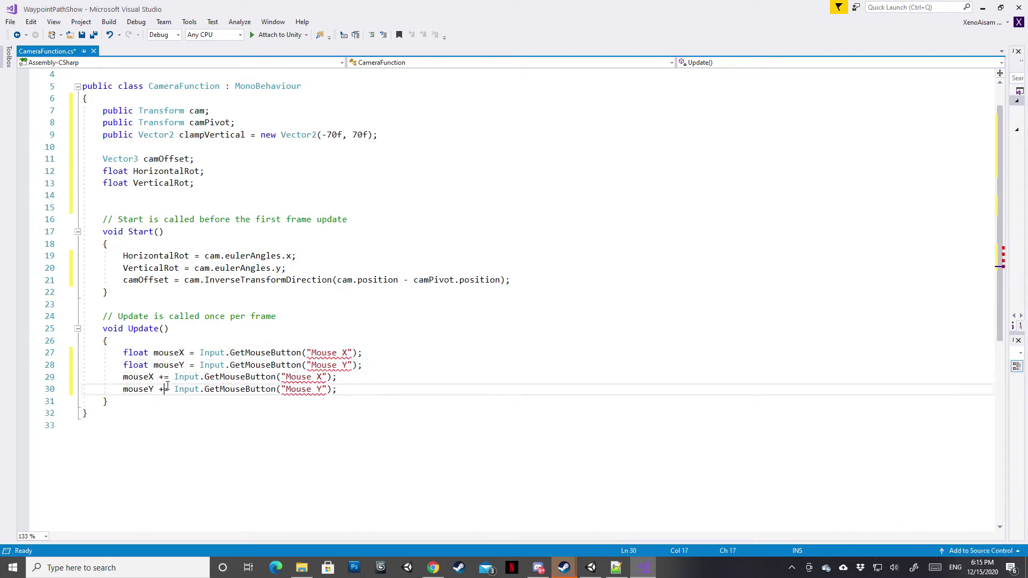
Step: Initialize the mouseX and mouseY declarations to 0
click(184, 353)
drag(356, 353, 200, 353)
text(0;)
drag(357, 365, 201, 366)
text(0)
Step: Make the accumulation lines use Input.GetAxis("Mouse X") and Input.GetAxis("Mouse Y")
key(Return)
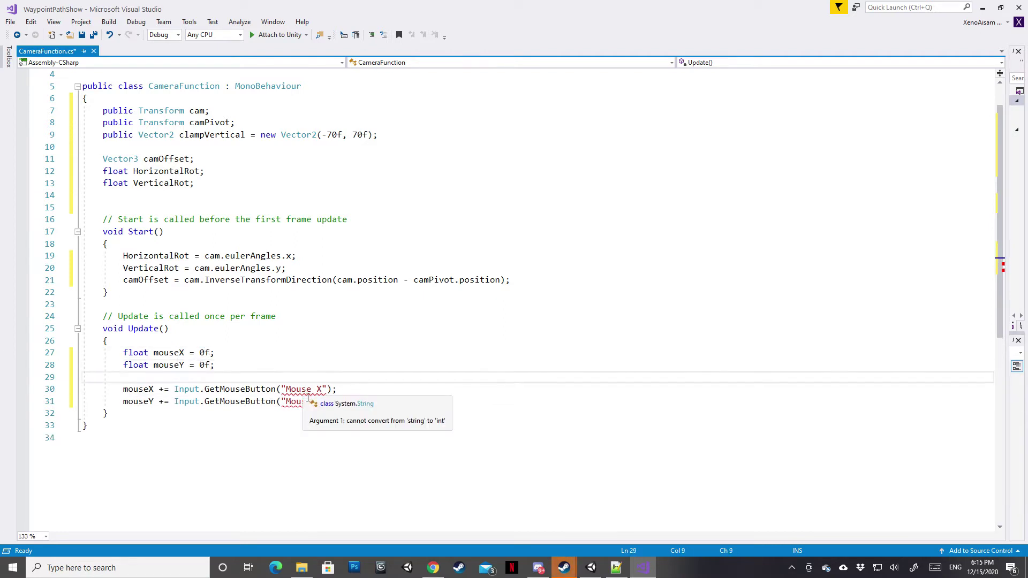
double_click(268, 391)
text(get)
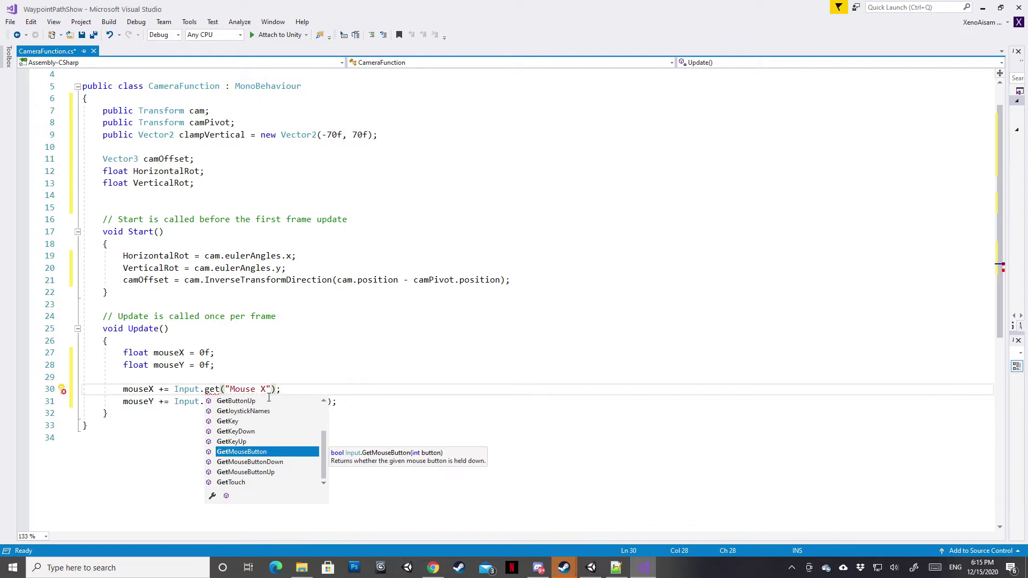
key(Up)
key(Up)
key(Down)
key(Down)
key(Tab)
drag(326, 390, 287, 390)
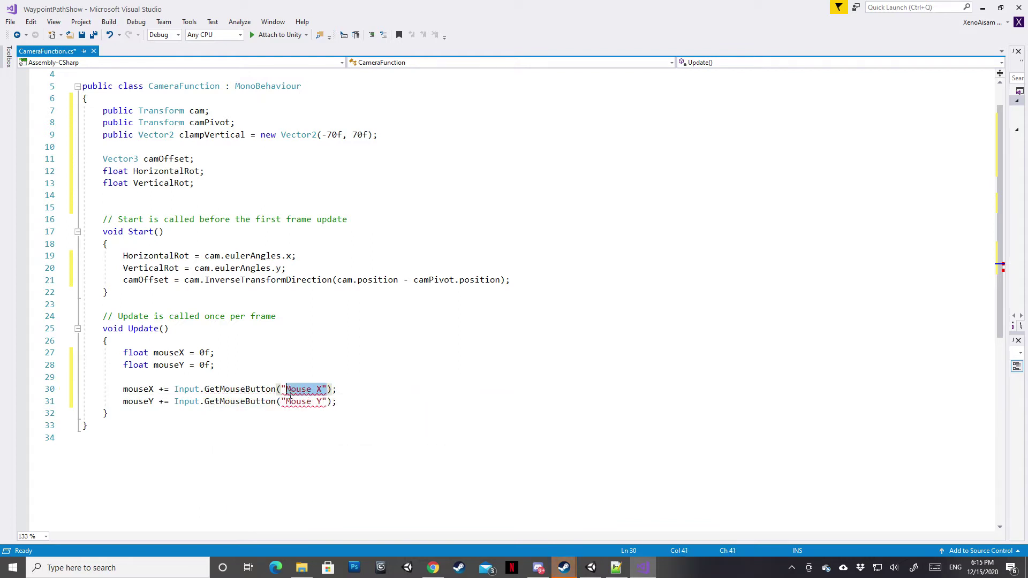
double_click(246, 393)
text(geta)
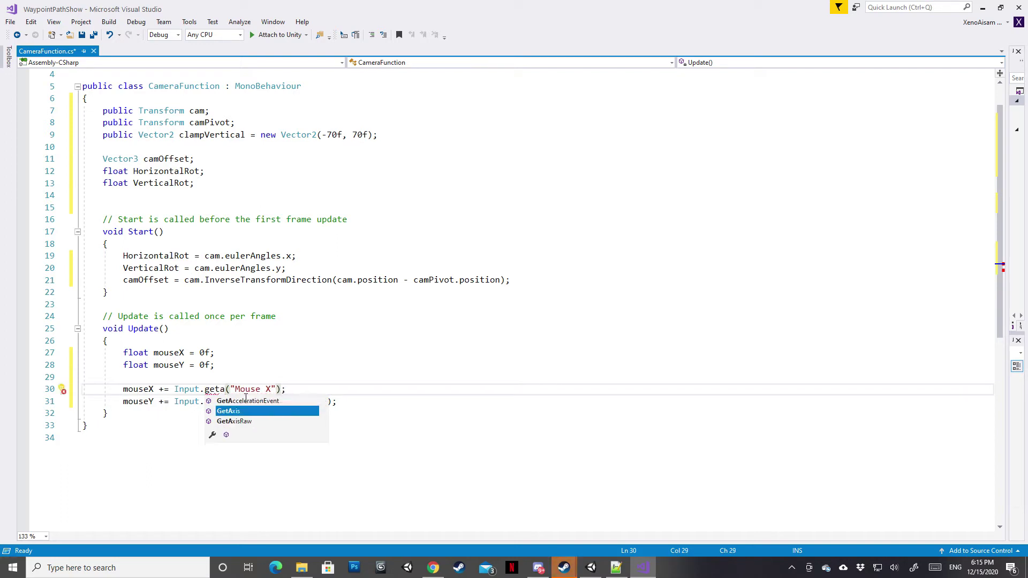
key(Tab)
double_click(230, 401)
text(geta)
key(Tab)
click(334, 401)
key(Return)
Step: Add HorizontalRot += mouseX and VerticalRot -= mouseY to Update(), adapted from Start()'s rotation lines
drag(302, 272, 123, 256)
key(ctrl+c)
click(124, 413)
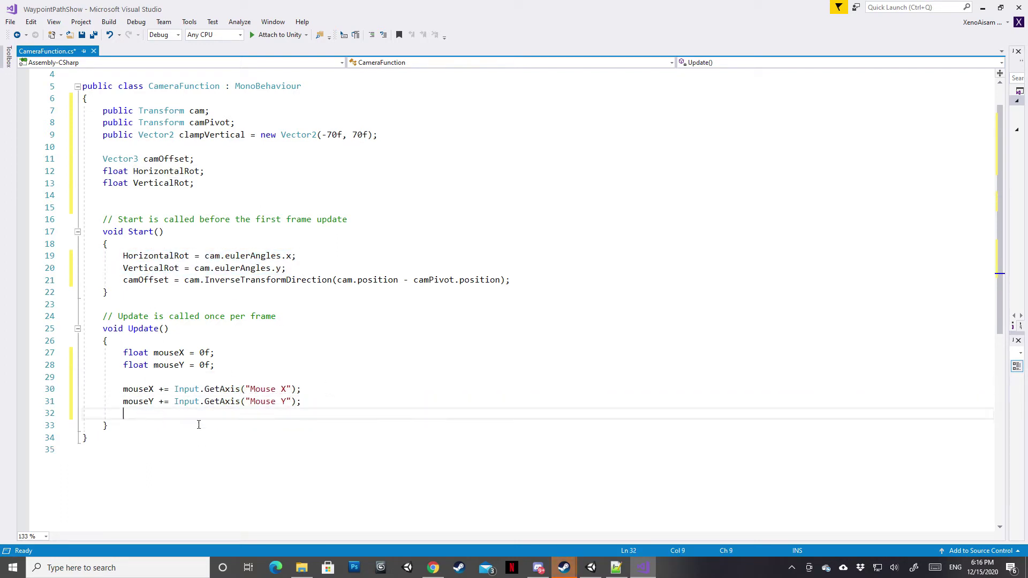
key(ctrl+v)
double_click(144, 391)
key(ctrl+c)
drag(205, 413, 296, 414)
key(ctrl+v)
double_click(138, 401)
key(ctrl+c)
drag(285, 426, 195, 425)
key(ctrl+v)
text(+)
click(195, 426)
click(235, 426)
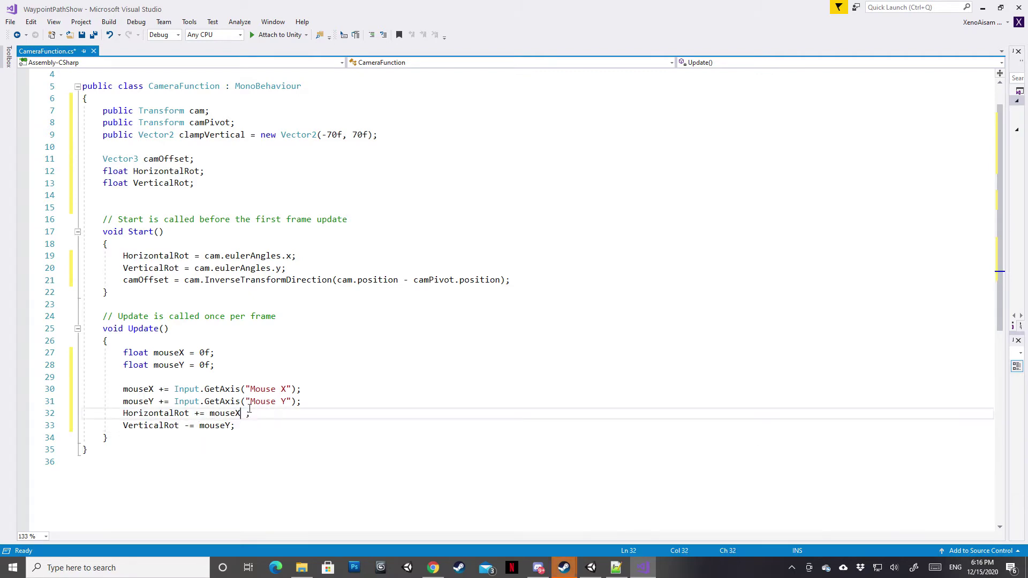
Step: Add a public float camSpeed field below camPivot
key(Return)
key(Return)
scroll(252, 402, down, 1)
scroll(252, 322, up, 2)
click(249, 160)
key(Return)
text(public float camSpeed = 4f;)
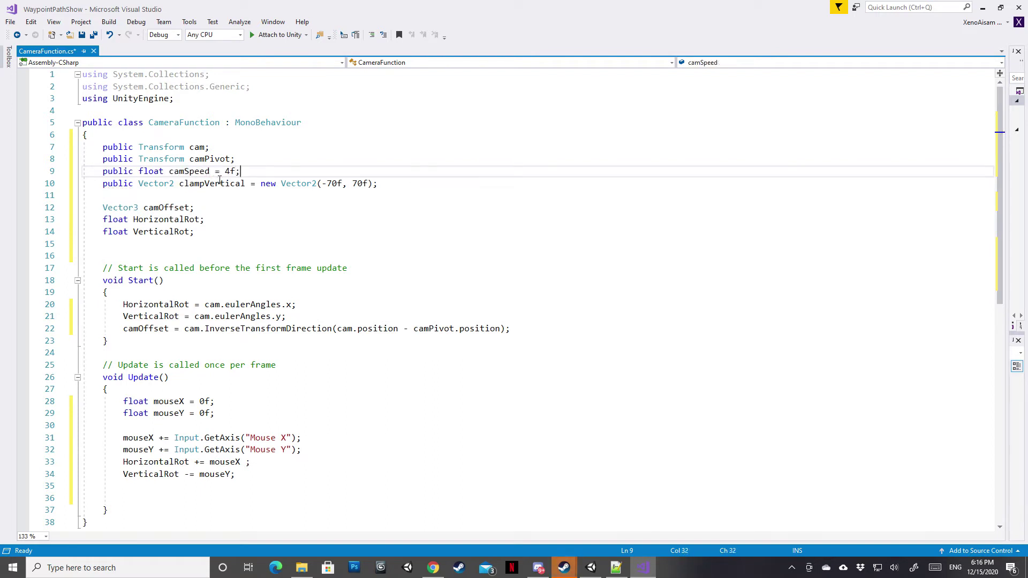
double_click(189, 171)
Step: Multiply mouseX and mouseY by camSpeed in the rotation lines, then begin a Quaternion declaration
scroll(214, 268, down, 4)
click(246, 316)
click(231, 328)
text(* camSpeed)
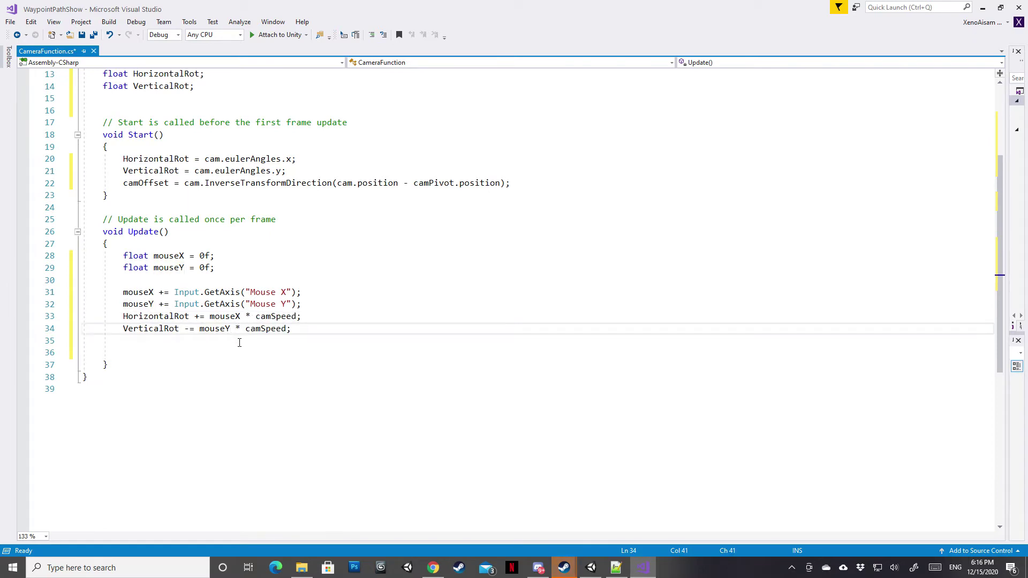
key(Down)
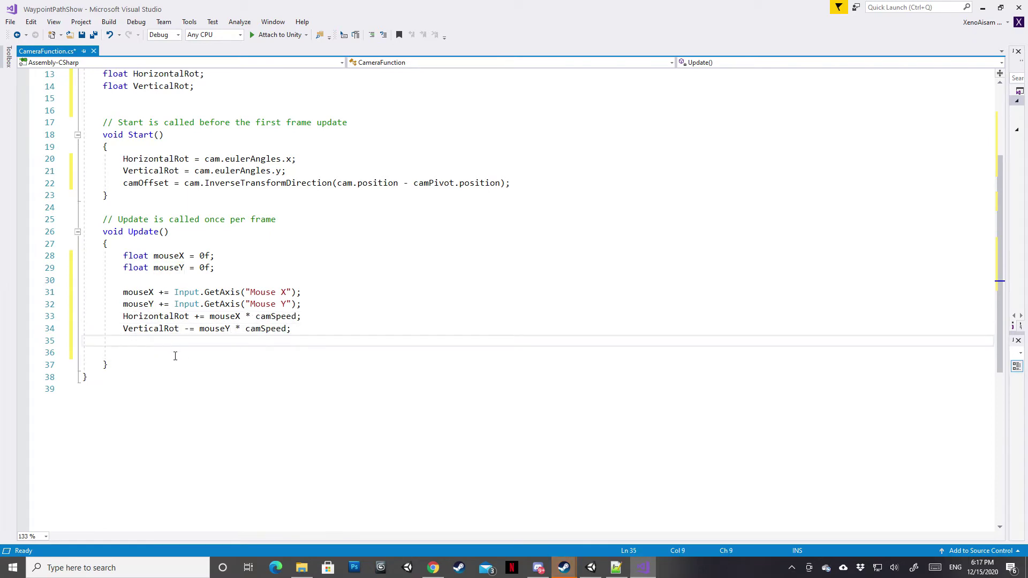
double_click(225, 316)
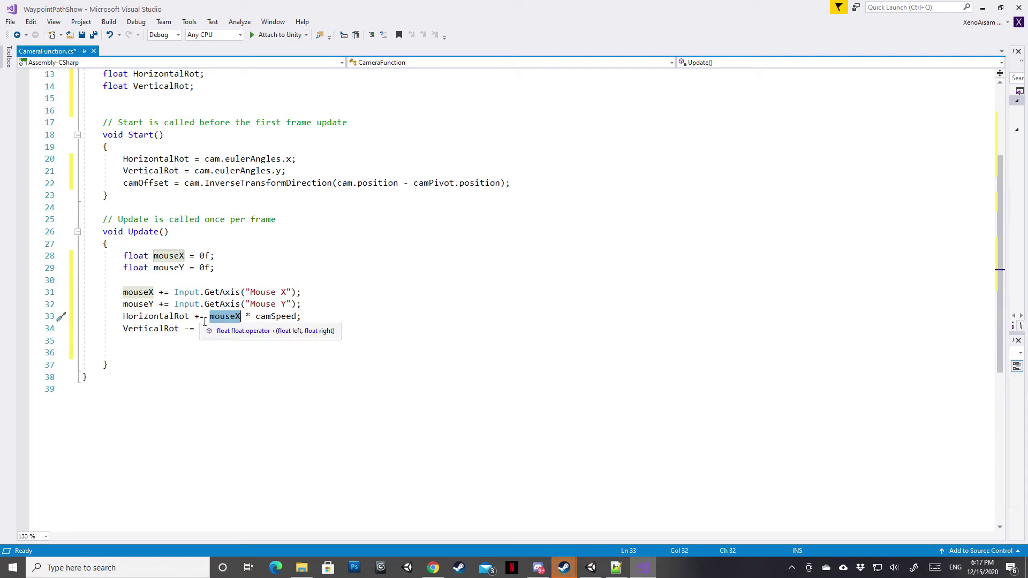
click(196, 317)
key(Down)
key(Down)
text(Quat )
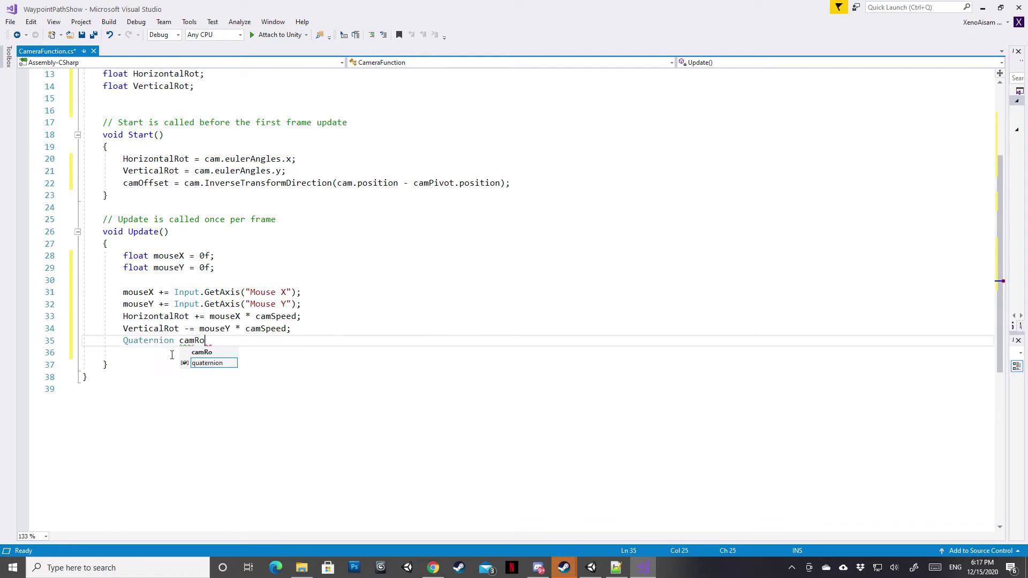
text(t)
Step: Complete Quaternion camRot = Quaternion.Euler(HorizontalRot, VerticalRot, 0f)
scroll(172, 355, up, 4)
scroll(272, 348, down, 3)
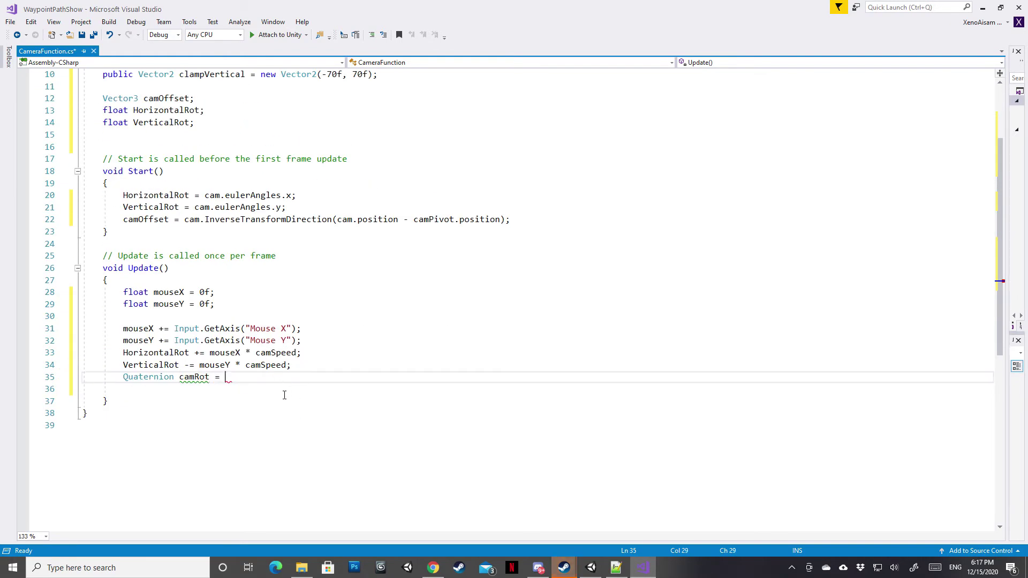
text(Quaternion.Euler()
double_click(156, 353)
click(313, 376)
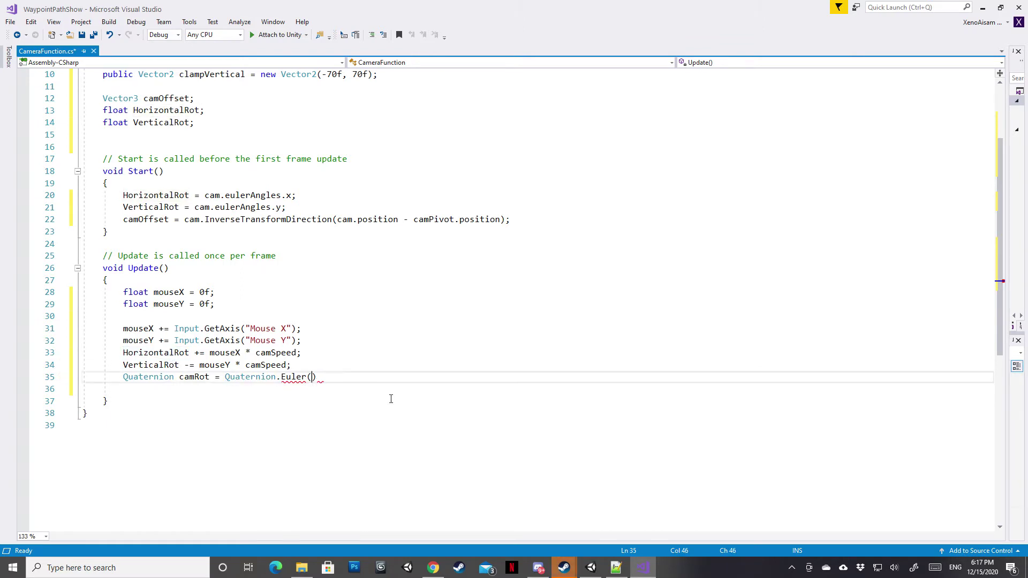
text(, )
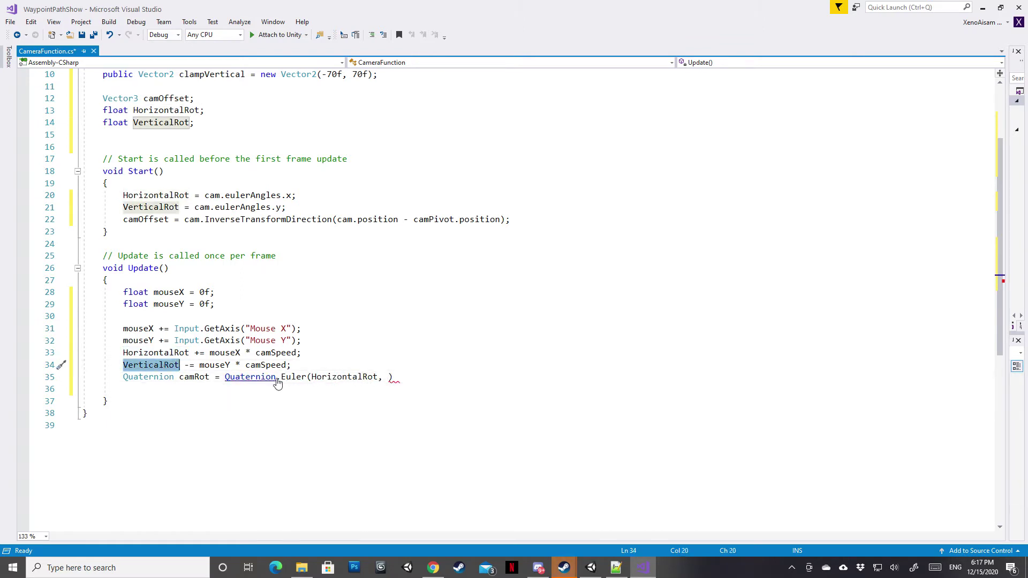
text(, 0f)
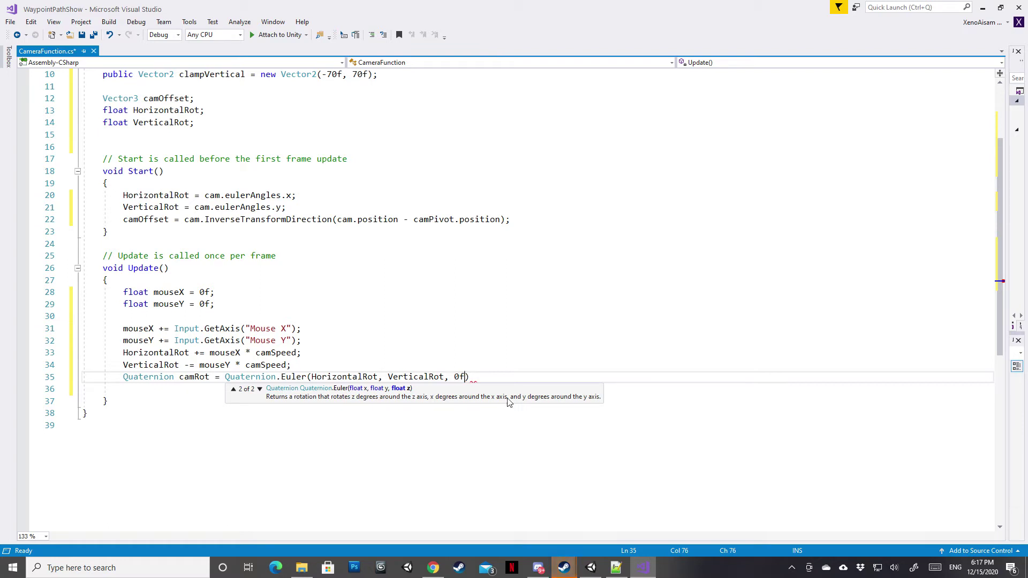
text();)
key(Return)
Step: Apply the rotation with cam.rotation = camRot in Update()
key(Down)
key(Up)
text(cam.rotation = camRot;)
click(200, 402)
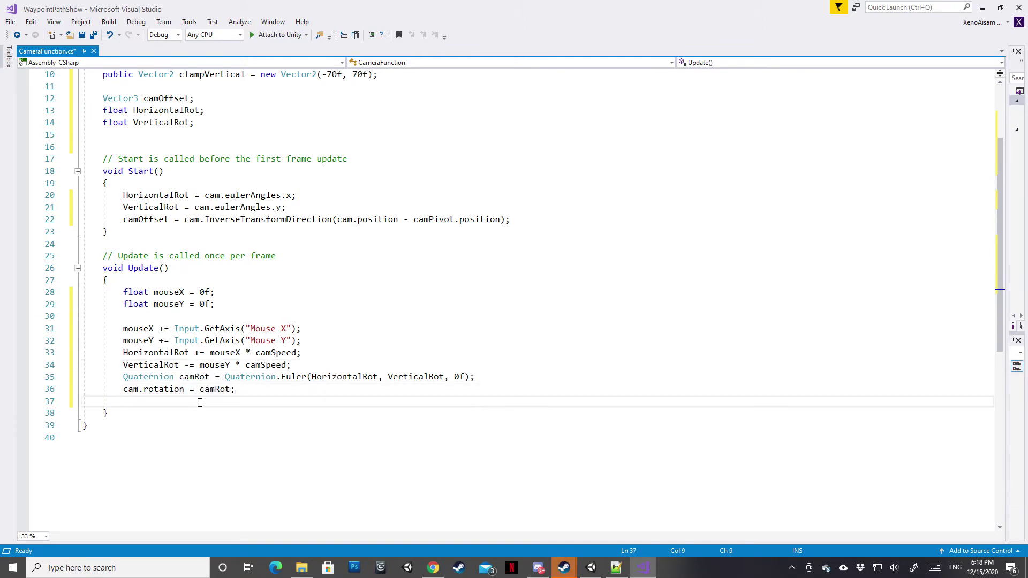
scroll(231, 397, up, 1)
scroll(231, 397, up, 2)
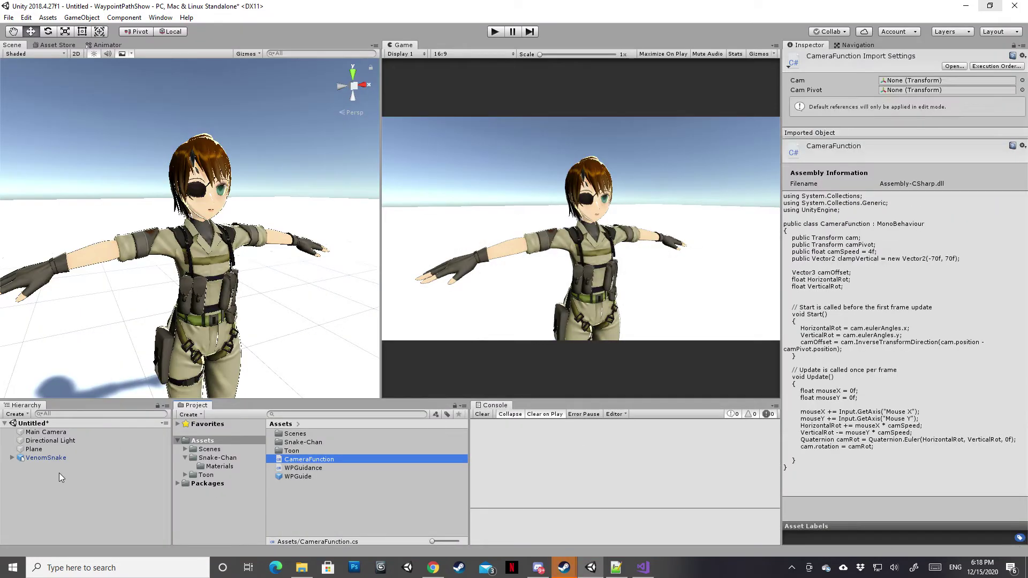
Step: Create an empty Manager object at the origin and attach the CameraFunction script
right_click(59, 474)
click(97, 371)
click(1023, 79)
click(935, 86)
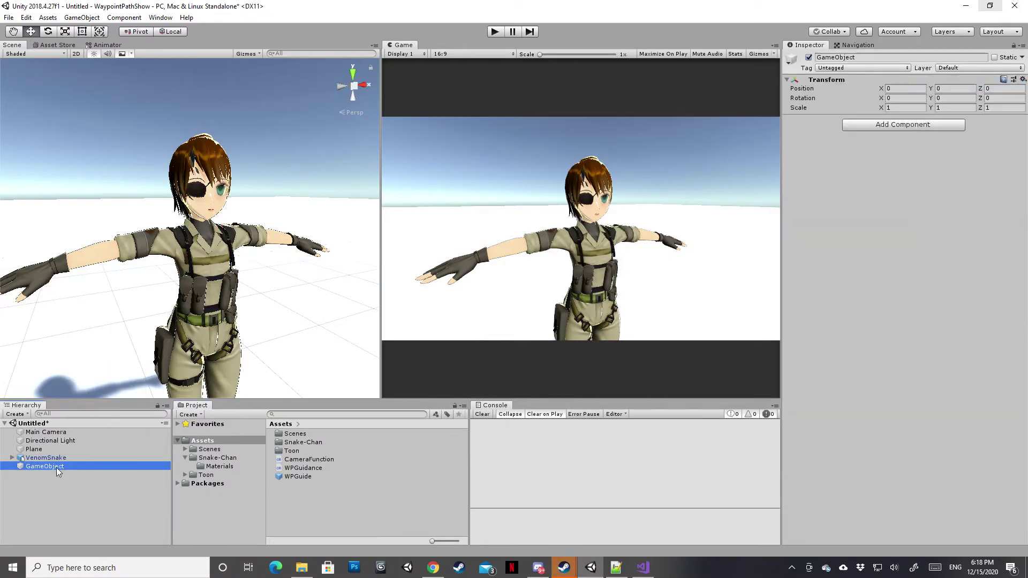
drag(309, 460, 959, 128)
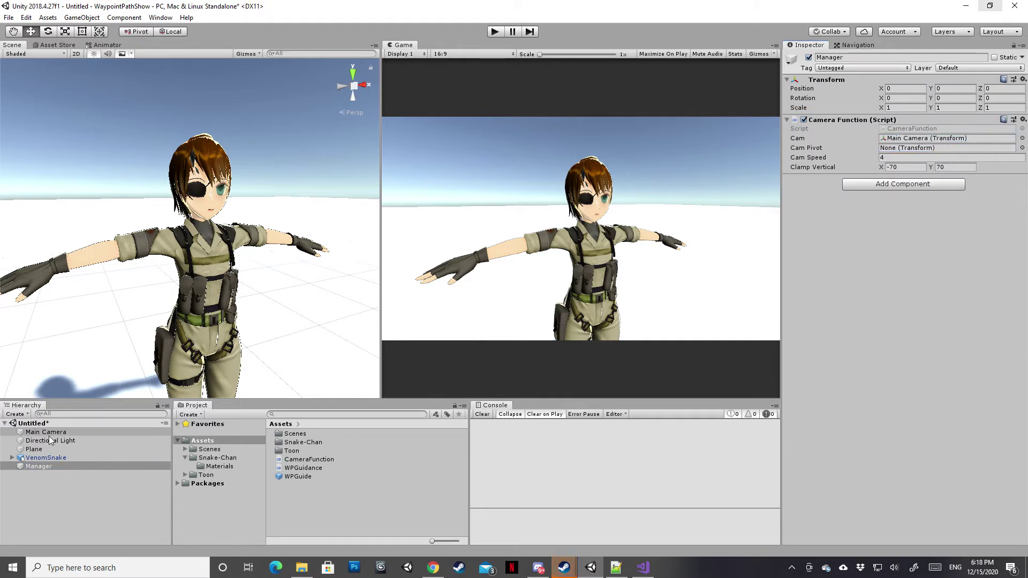
Step: Assign the character's Head1 bone from the spine hierarchy as Cam Pivot
click(12, 458)
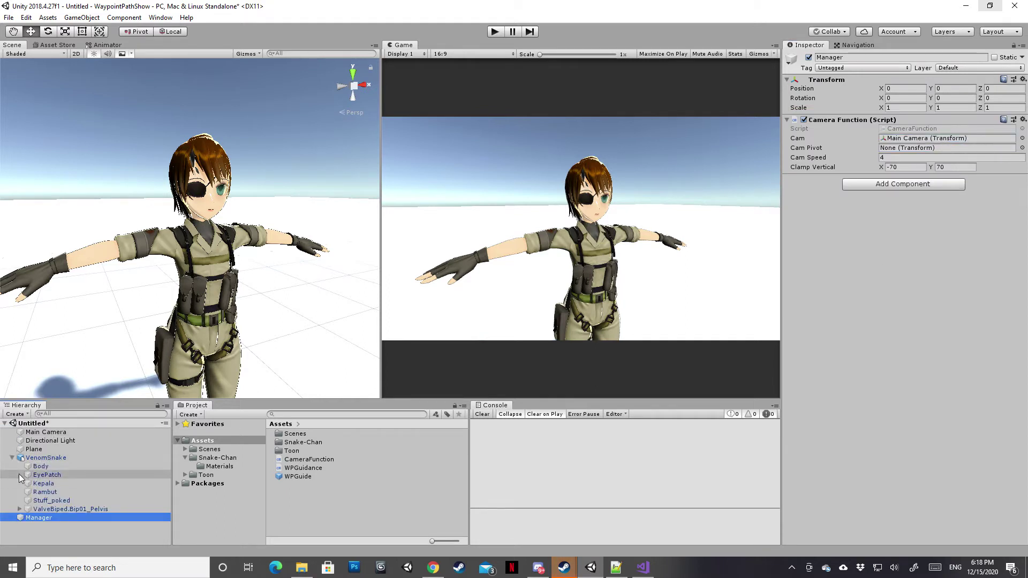
click(20, 510)
click(27, 533)
click(34, 534)
click(43, 534)
click(50, 532)
drag(59, 526, 943, 151)
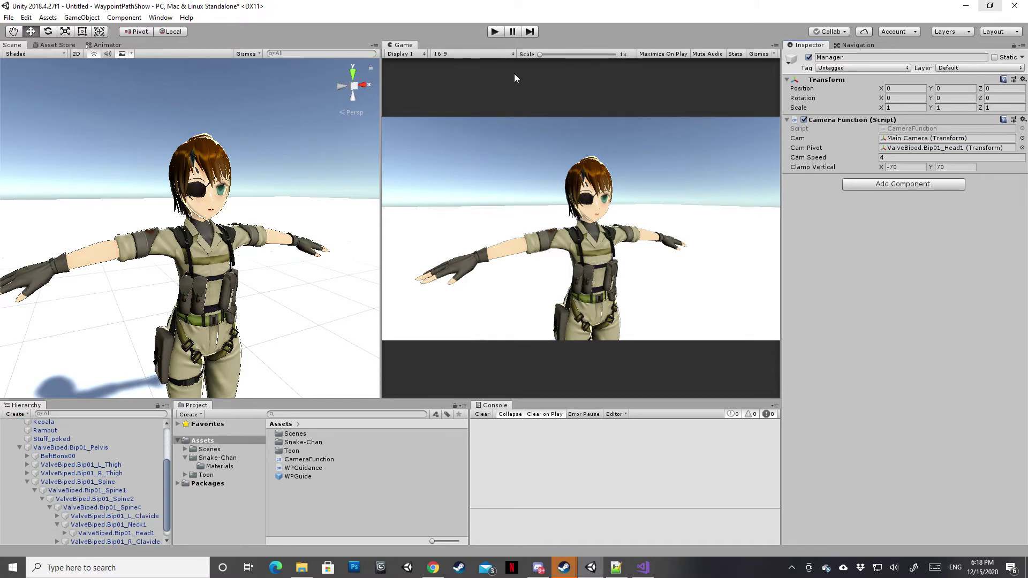
Step: Test the camera briefly in Play mode, then return to the CameraFunction script
key(ctrl+p)
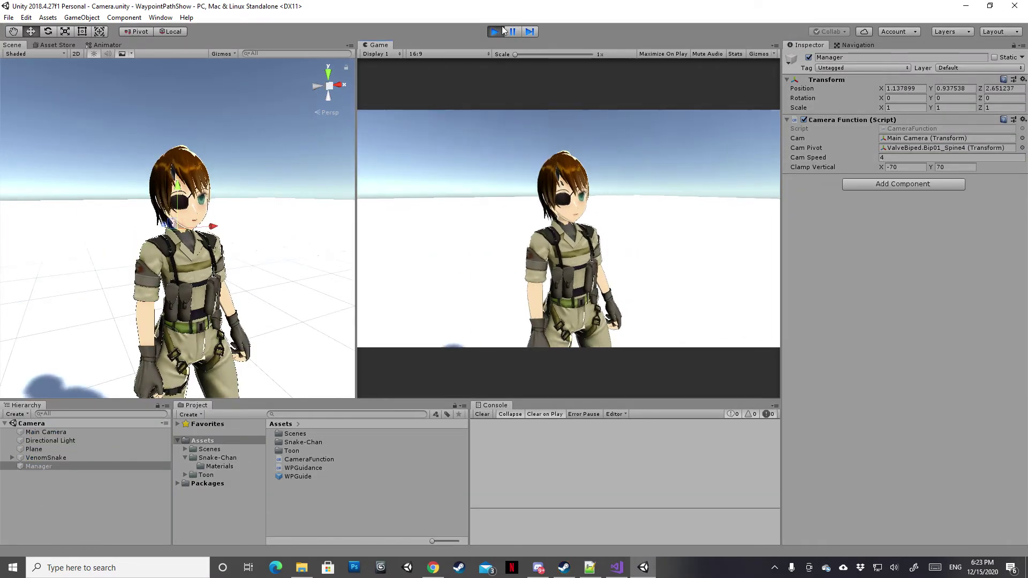
click(497, 32)
click(619, 574)
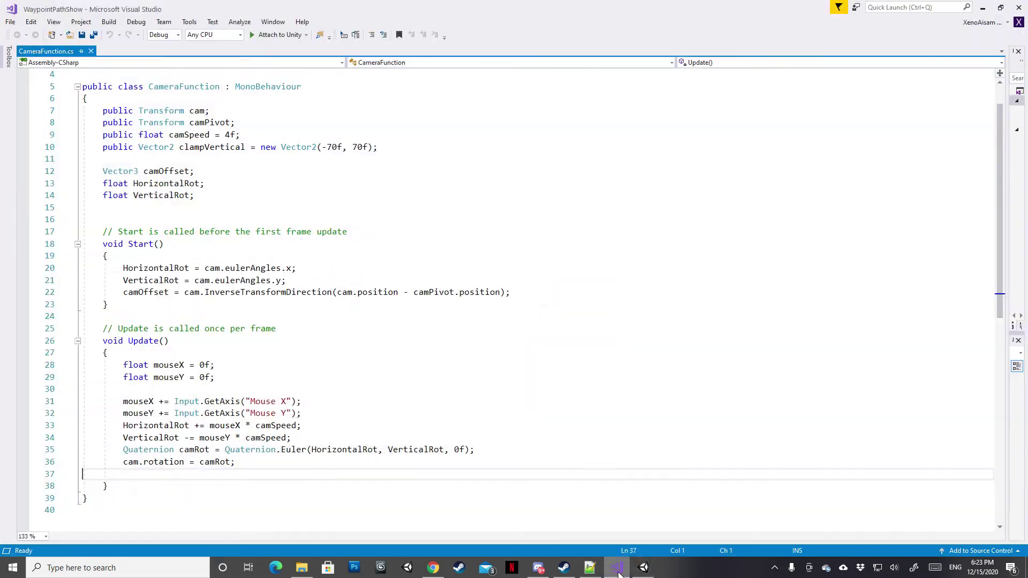
Step: Swap the axes so HorizontalRot -= mouseY and VerticalRot += mouseX, each times camSpeed
scroll(272, 333, down, 1)
scroll(272, 333, down, 1)
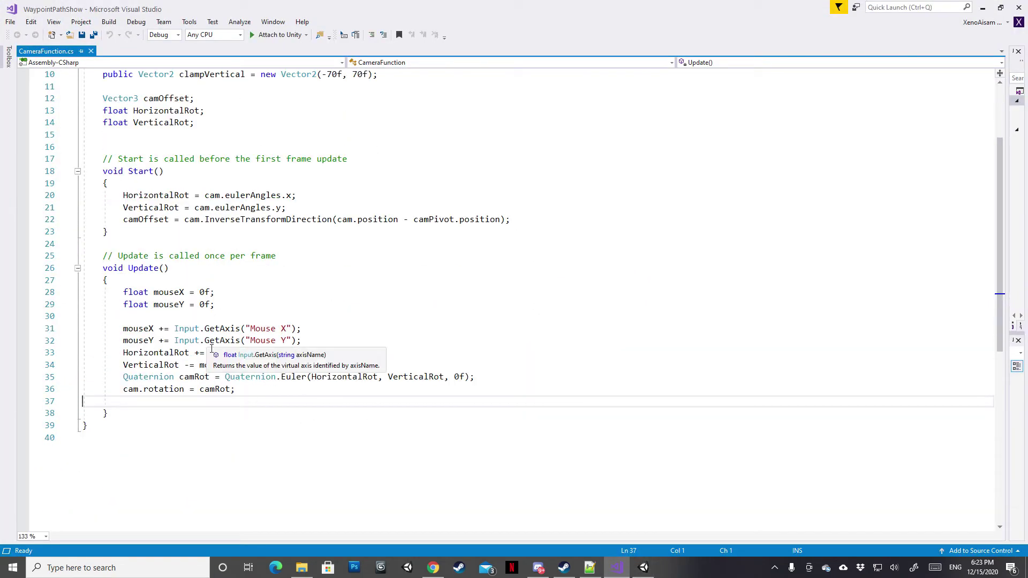
double_click(225, 354)
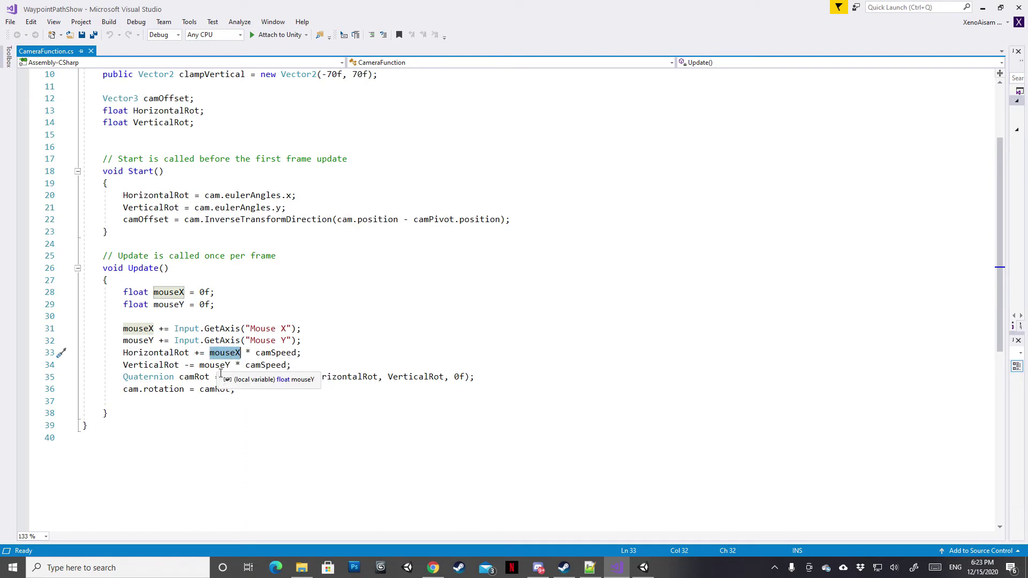
key(ctrl+x)
double_click(214, 365)
key(ctrl+v)
click(209, 353)
key(ctrl+v)
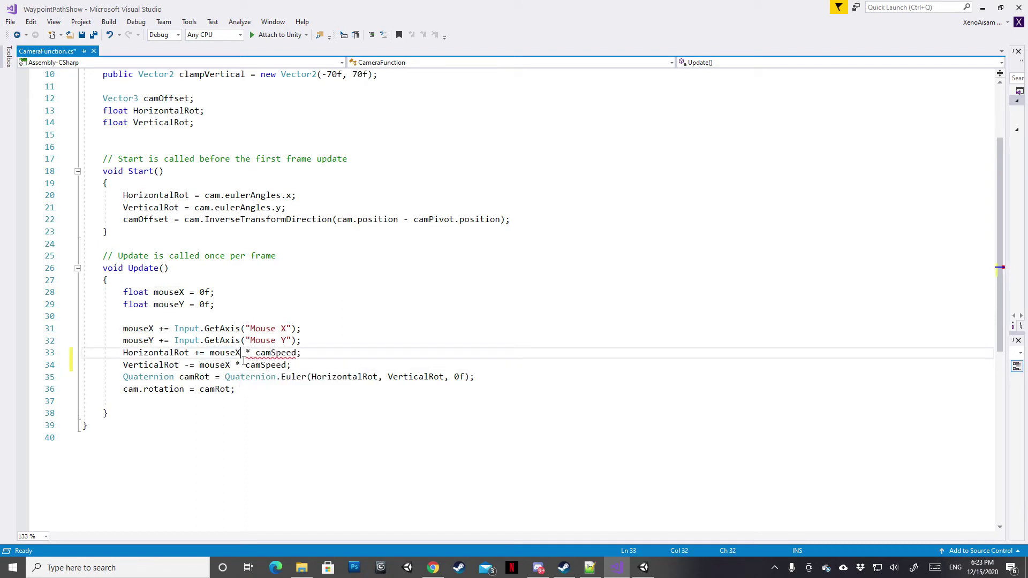
key(BackSpace)
text(Y)
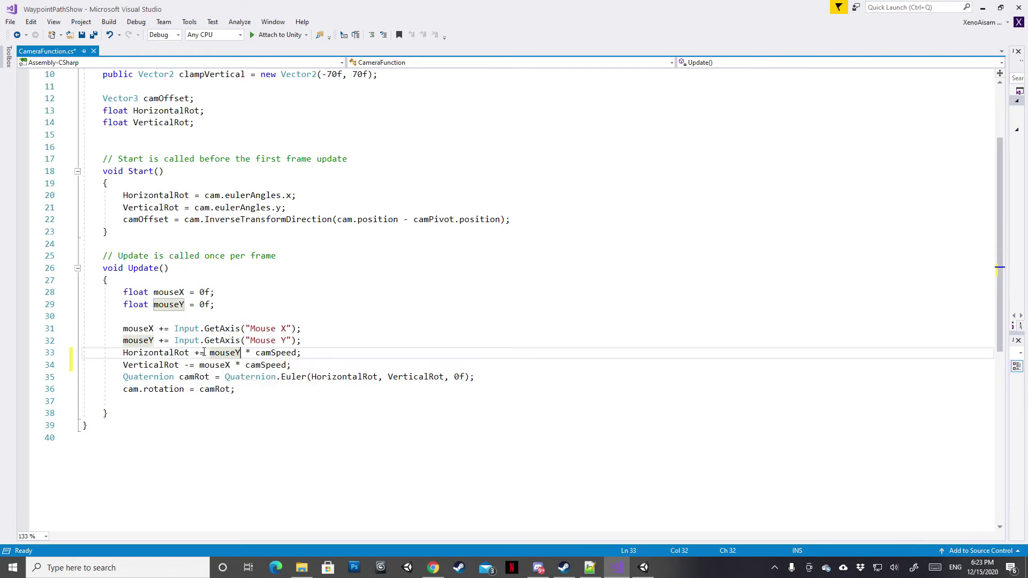
text(-)
drag(200, 353, 185, 365)
text(+)
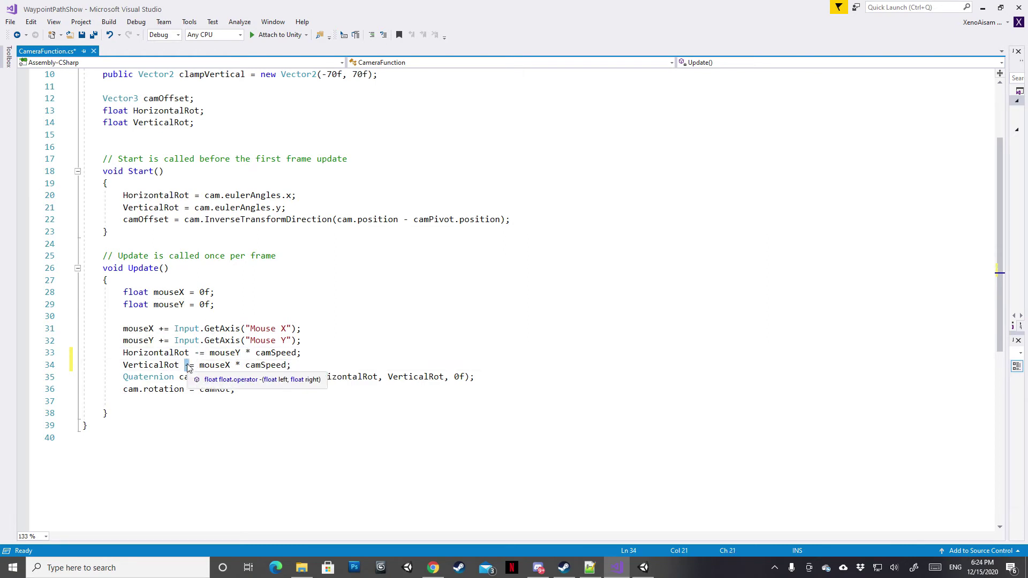
text(+)
click(313, 355)
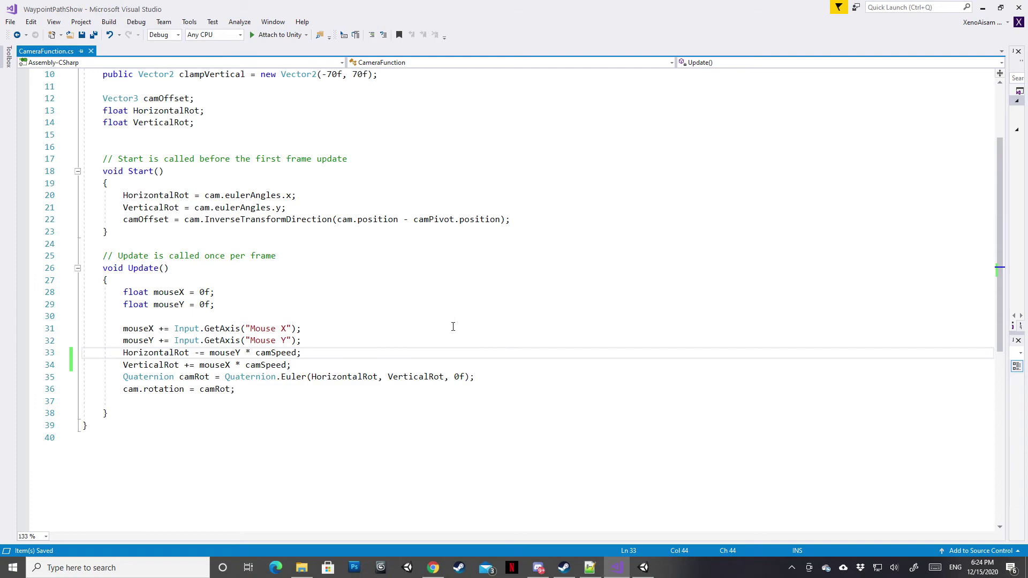
click(986, 7)
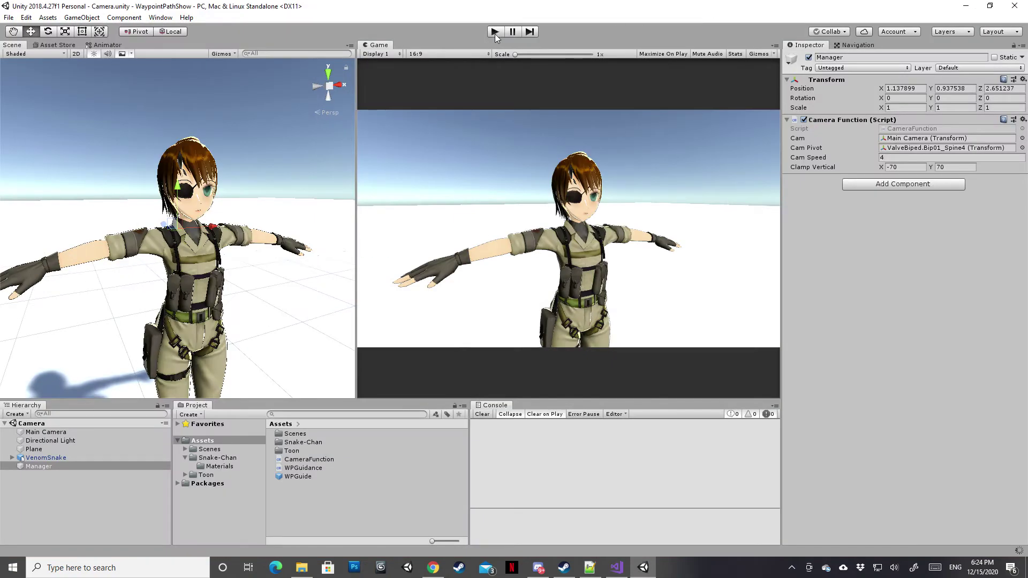
Step: Play-test the swapped axes, then start a Vector3 line after cam.rotation in the script
click(495, 33)
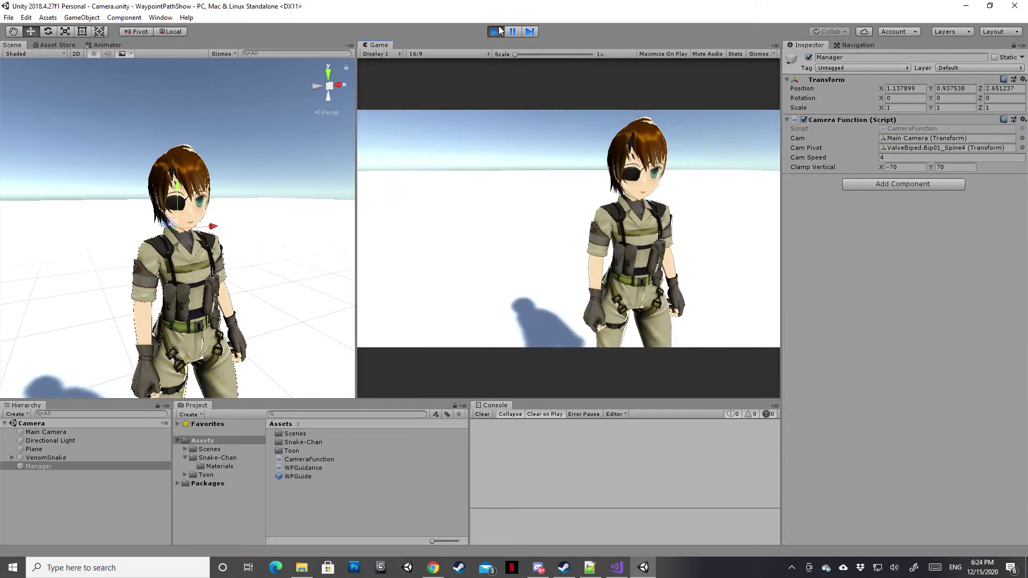
click(495, 31)
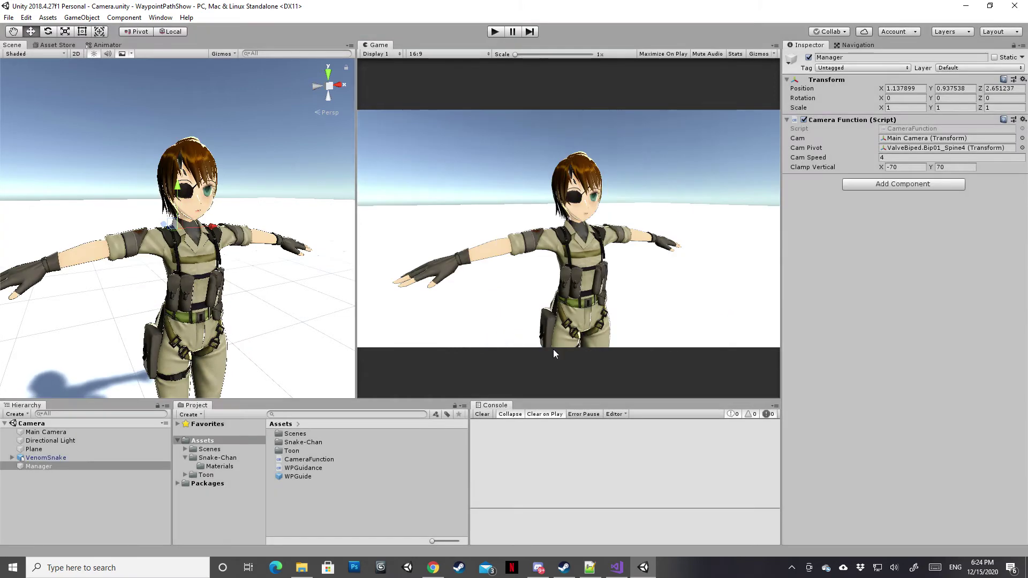
click(617, 568)
click(252, 396)
key(Return)
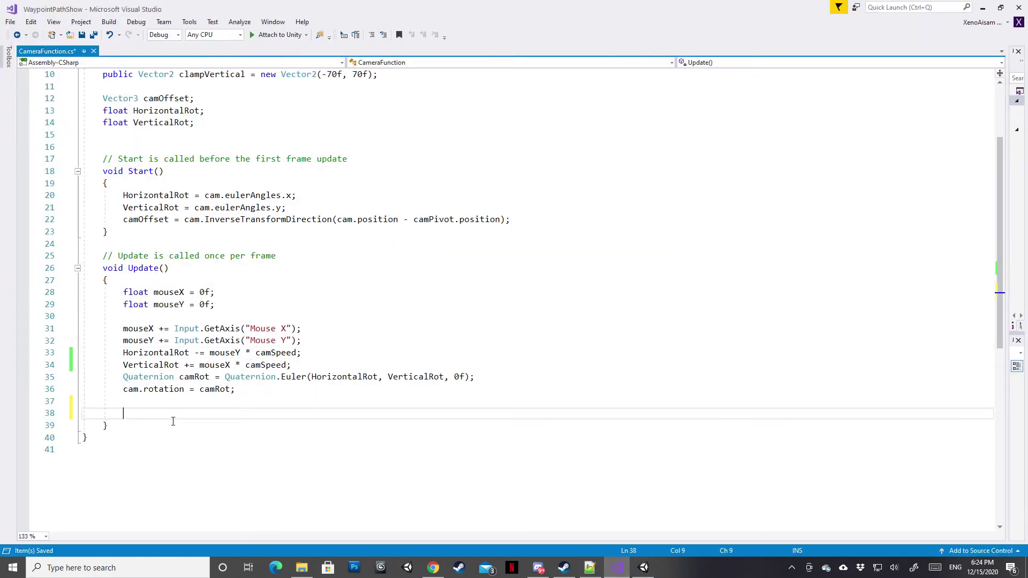
text(Vector3 cam)
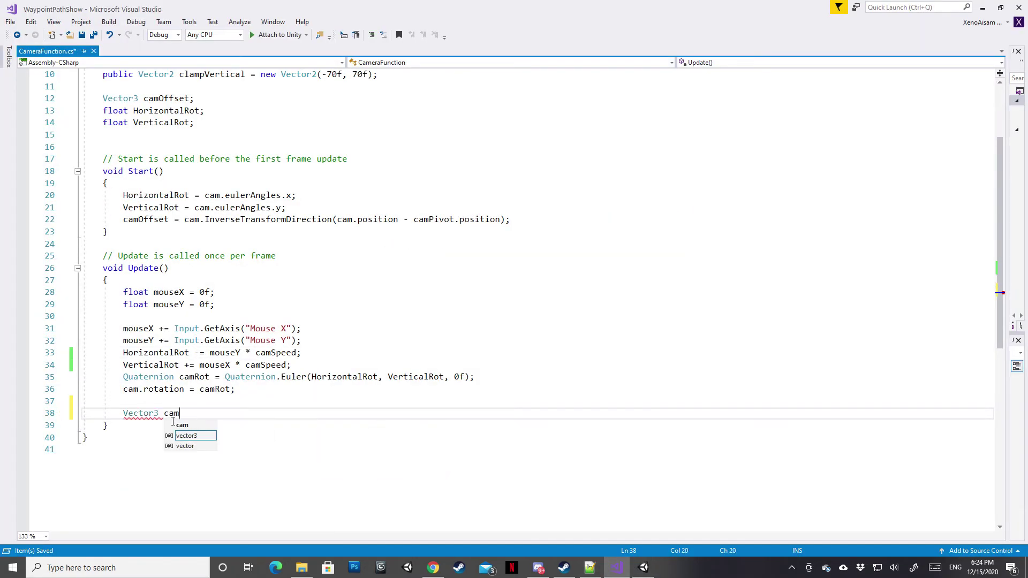
Step: Add a camPos line in Update built from camPivot plus camRot times camOffset
scroll(172, 422, up, 3)
text(Pos = camPivot)
scroll(312, 501, down, 1)
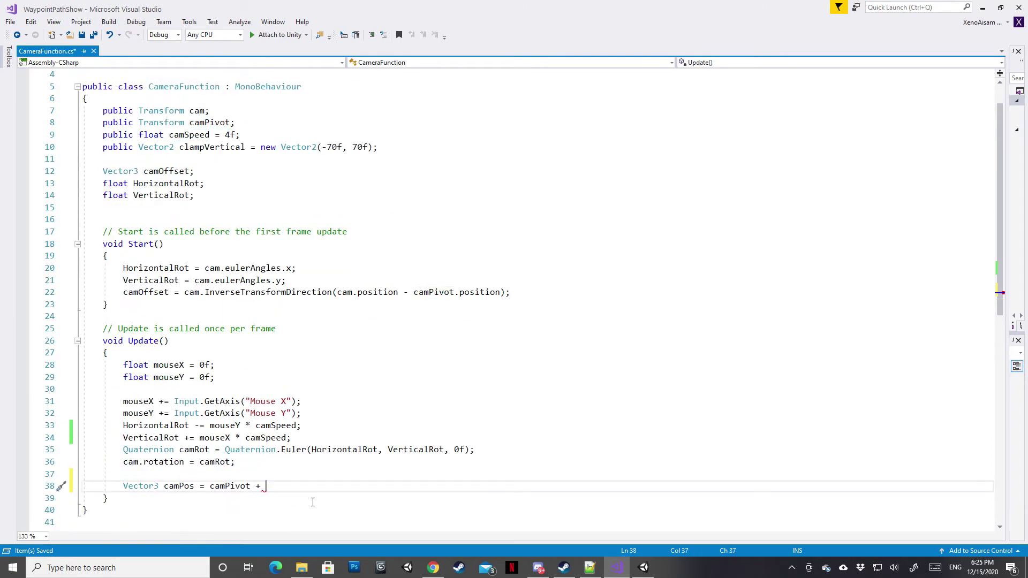
scroll(313, 502, down, 2)
text(camRot)
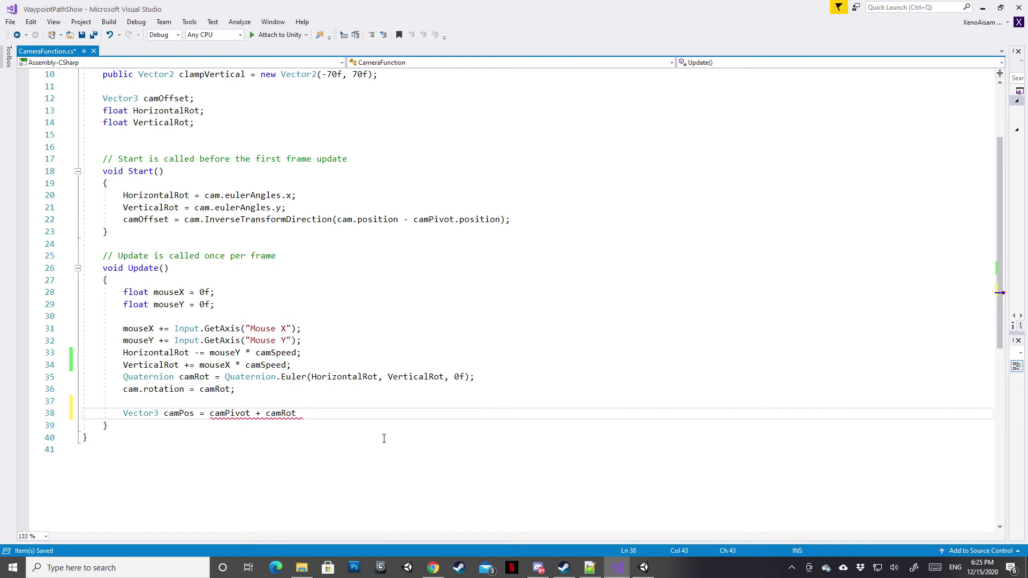
scroll(384, 438, up, 3)
text(camOffset)
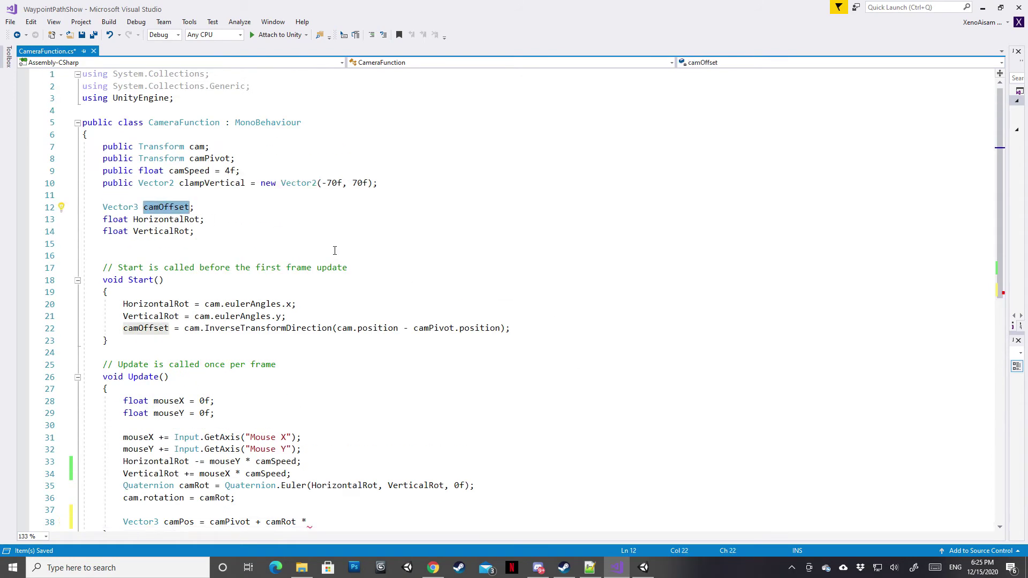
scroll(370, 393, down, 4)
key(Return)
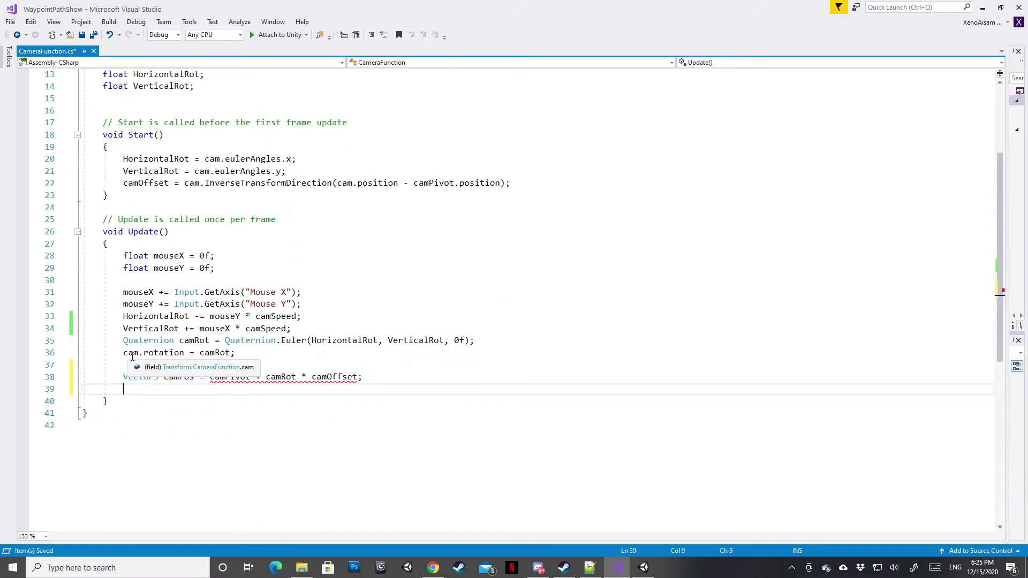
Step: Duplicate the cam.rotation line and turn it into cam.position = camPos
drag(123, 354, 180, 355)
key(ctrl+c)
click(156, 390)
key(ctrl+v)
double_click(160, 389)
text(position)
double_click(178, 377)
key(ctrl+c)
double_click(214, 389)
key(ctrl+v)
key(Up)
key(Up)
key(Up)
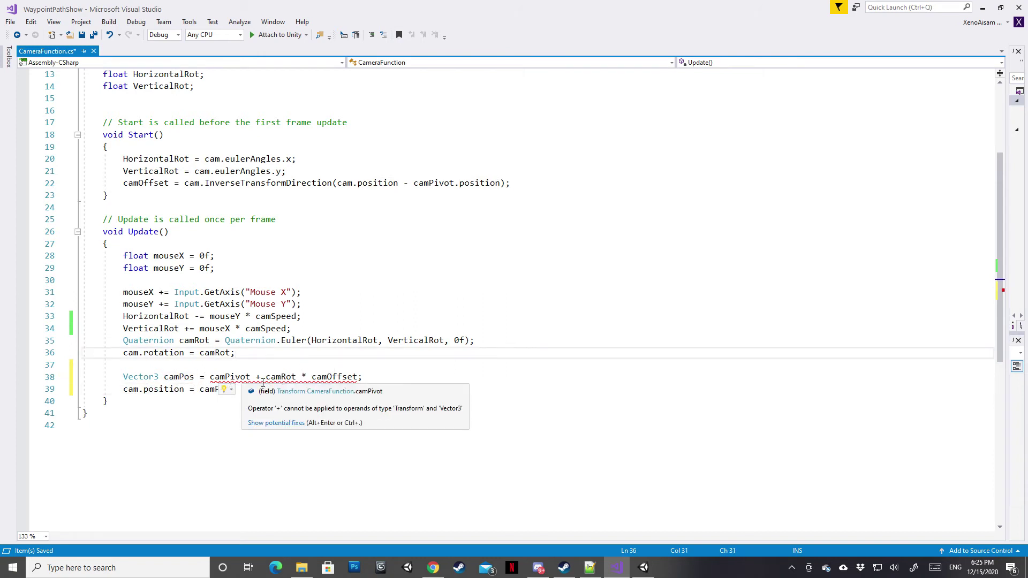
Step: Change camPivot to camPivot.position in the camPos line and return to Unity
click(250, 377)
text(.position)
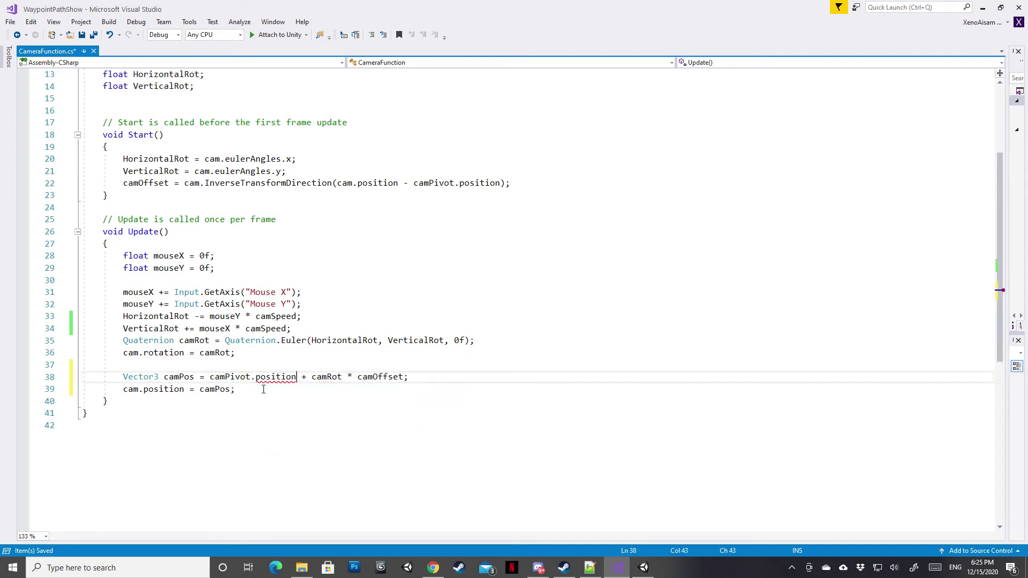
click(295, 358)
click(977, 4)
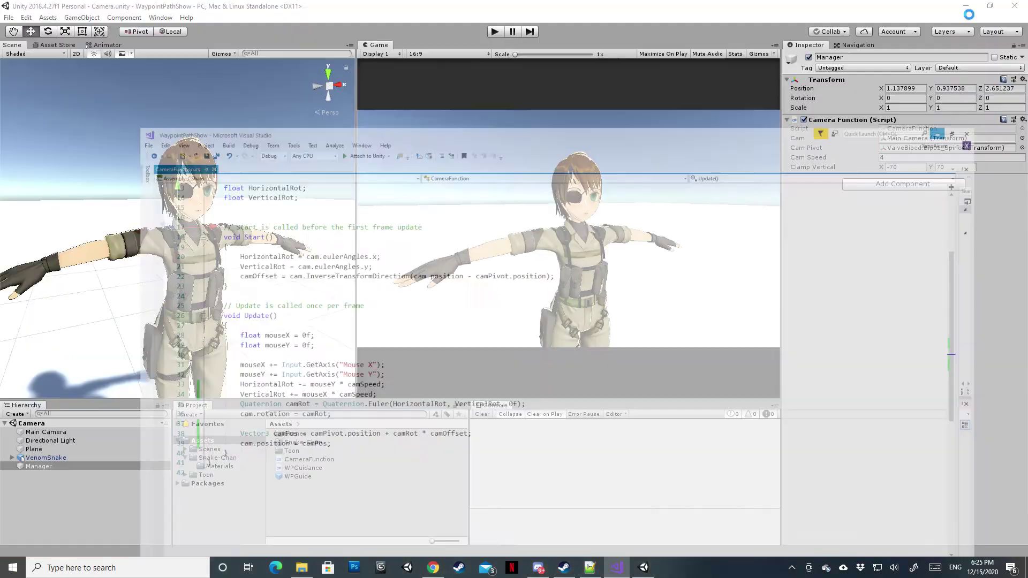
Step: Play-test the orbit camera twice, docking the Game view beside the Scene view between runs
click(495, 34)
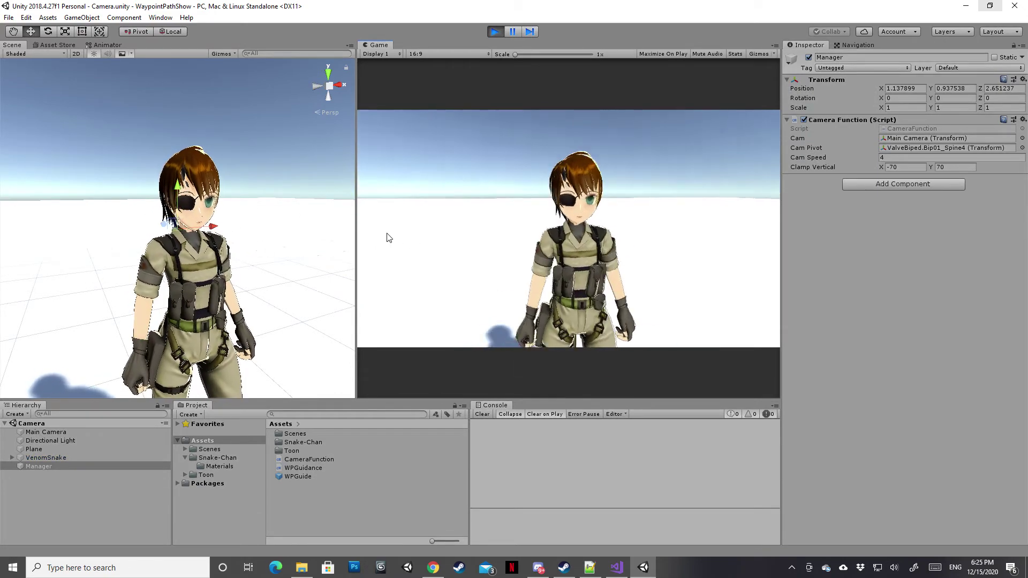
click(495, 33)
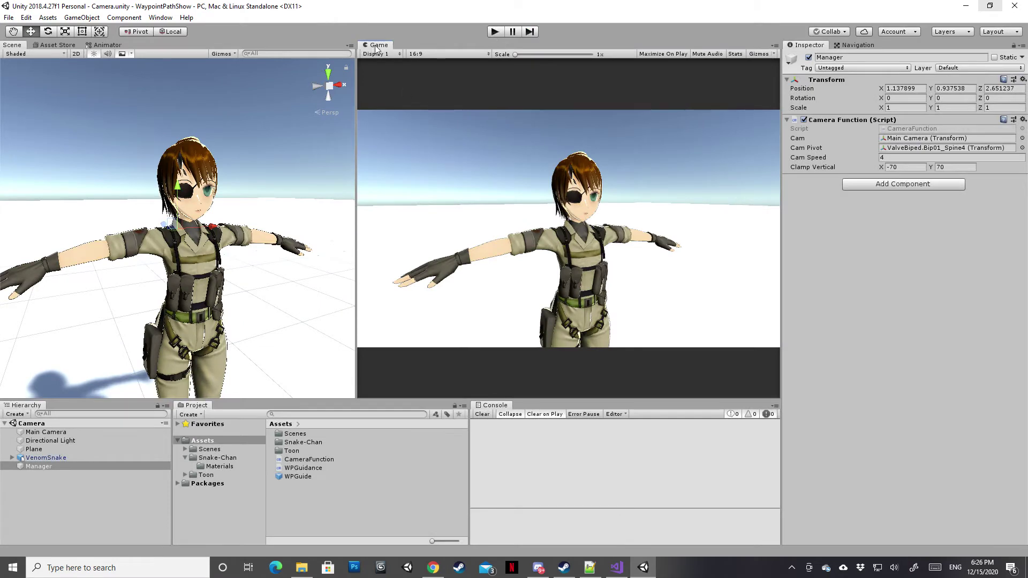
drag(378, 47, 155, 45)
click(494, 34)
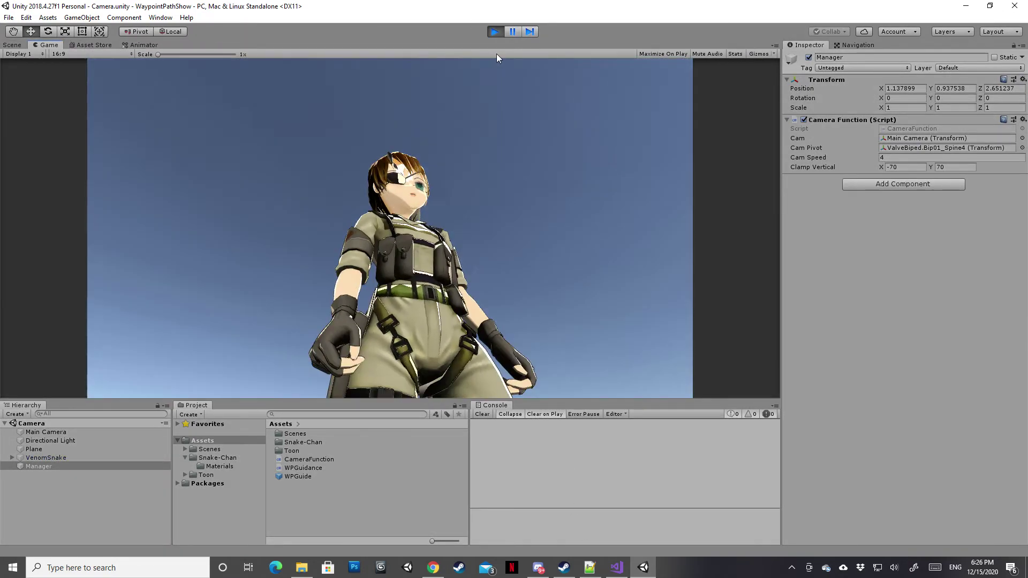
click(495, 32)
Step: Back in the CameraFunction script, open blank lines below VerticalRot in Update
click(617, 568)
key(Return)
key(Return)
key(Up)
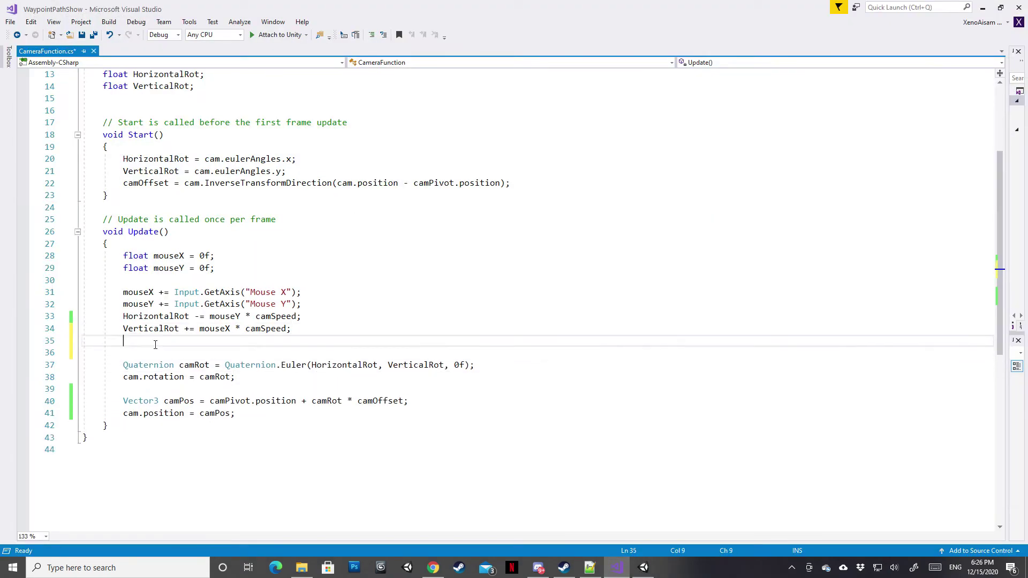
Step: Write 'HorizontalRot = Mathf.Clamp(HorizontalRot, clampVertical.x, clampVertical.y);' on the new Update line
text(VerticalRot = )
text(mathf.Clamp()
text(VerticalRot)
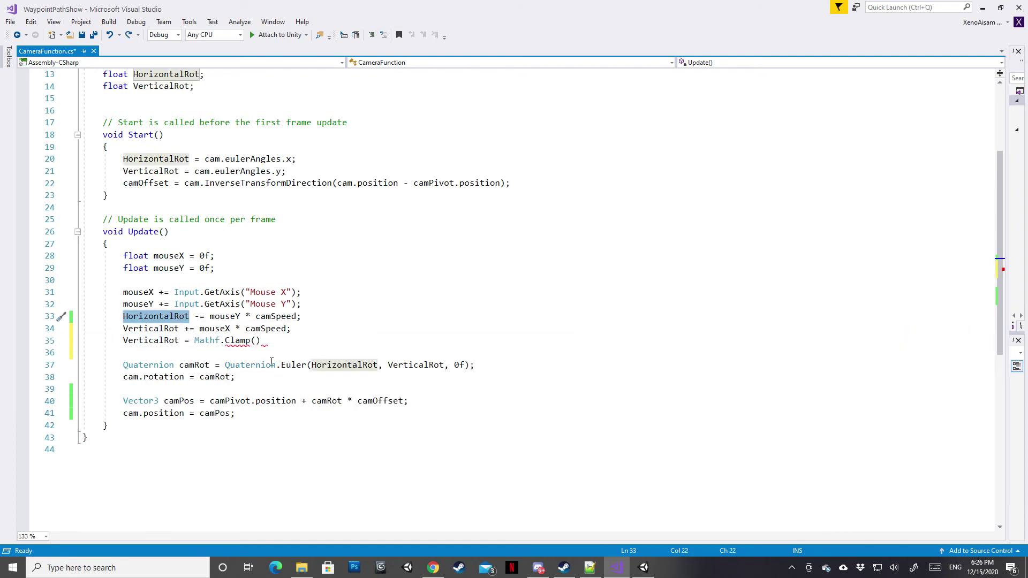
text(HorizontalRot)
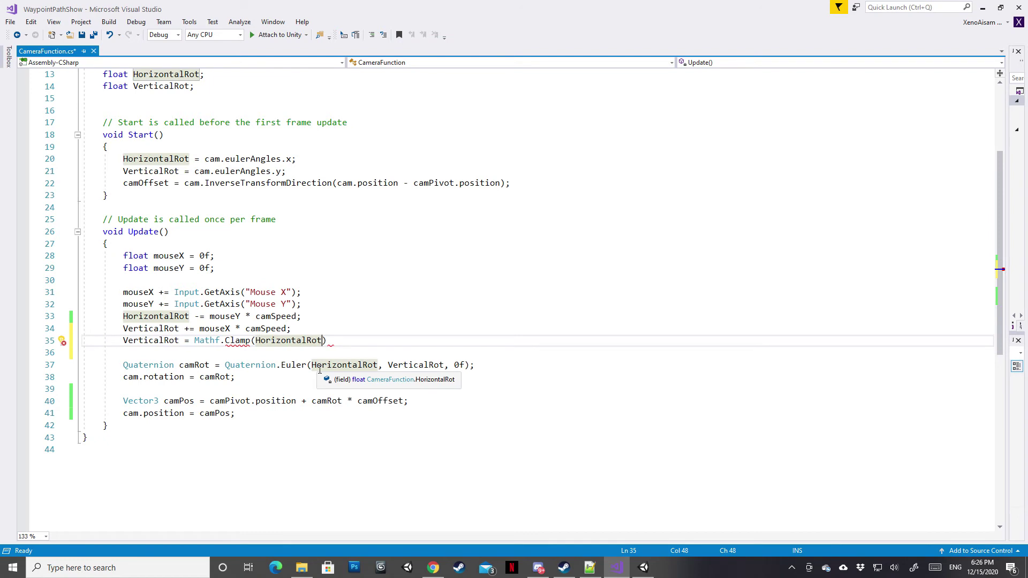
text(,)
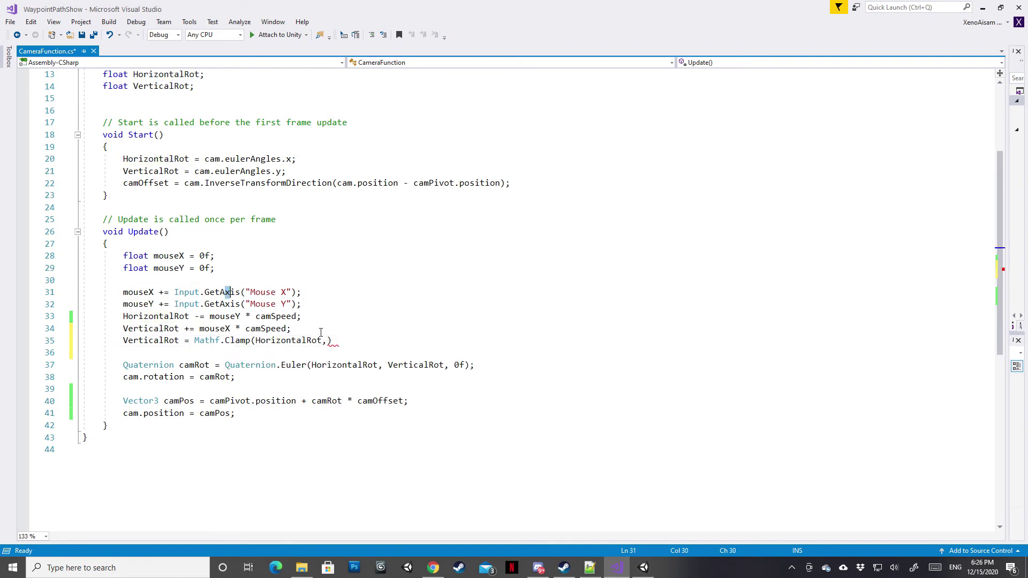
double_click(150, 340)
text(HorizontalRot)
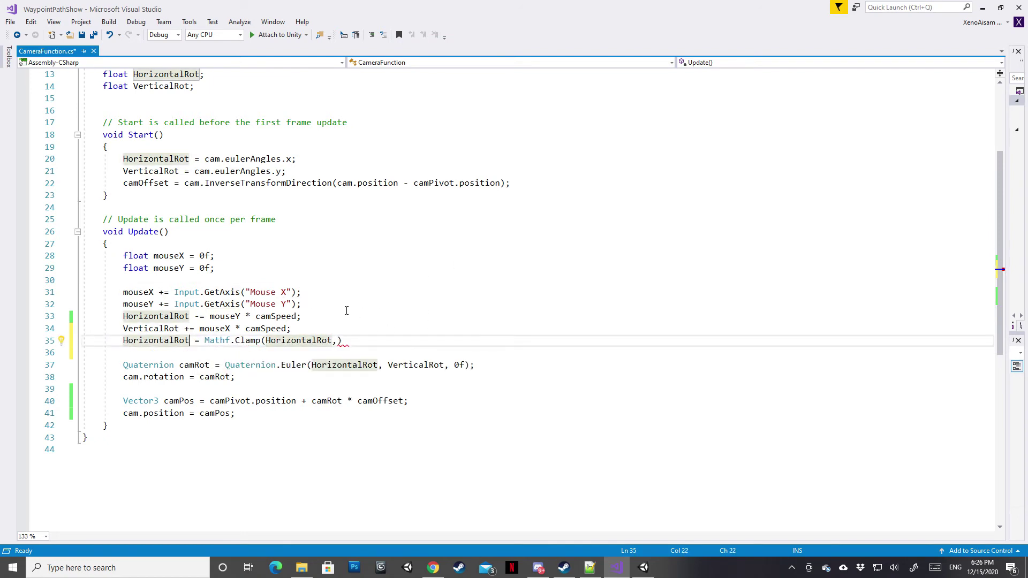
click(341, 342)
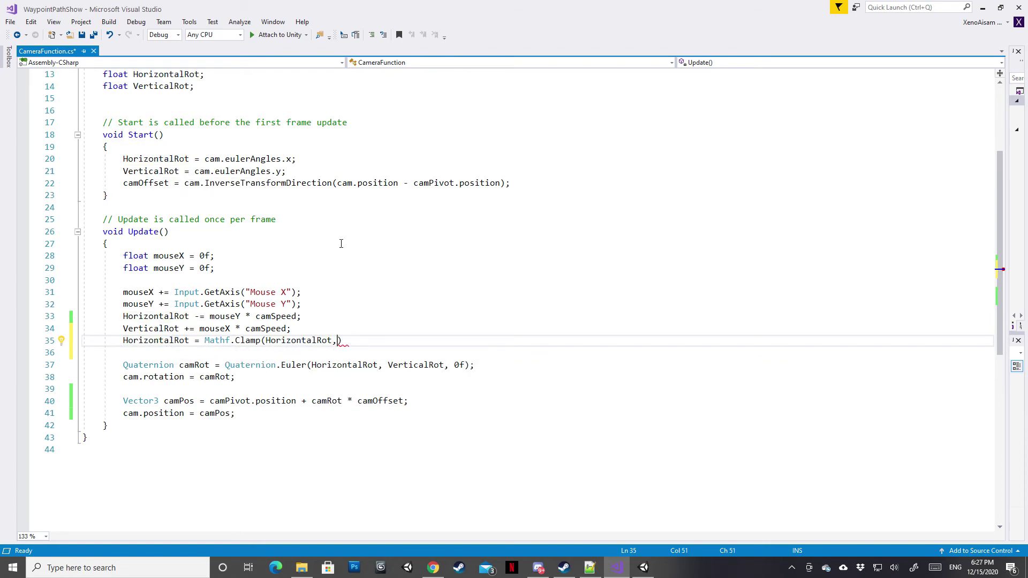
scroll(337, 346, up, 4)
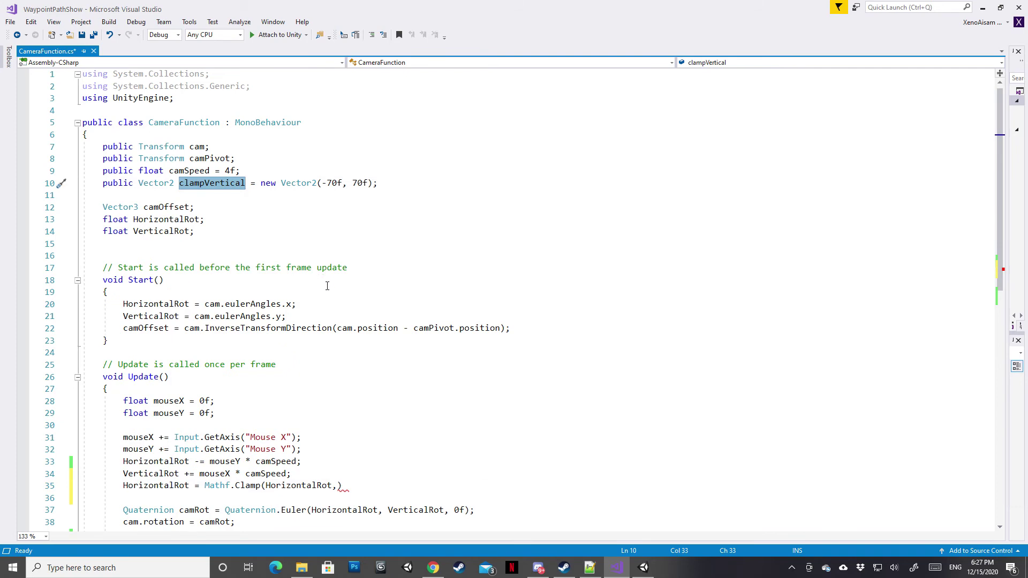
scroll(375, 321, down, 5)
text(.x, clampVertical.y)
click(523, 308)
text(;)
click(413, 297)
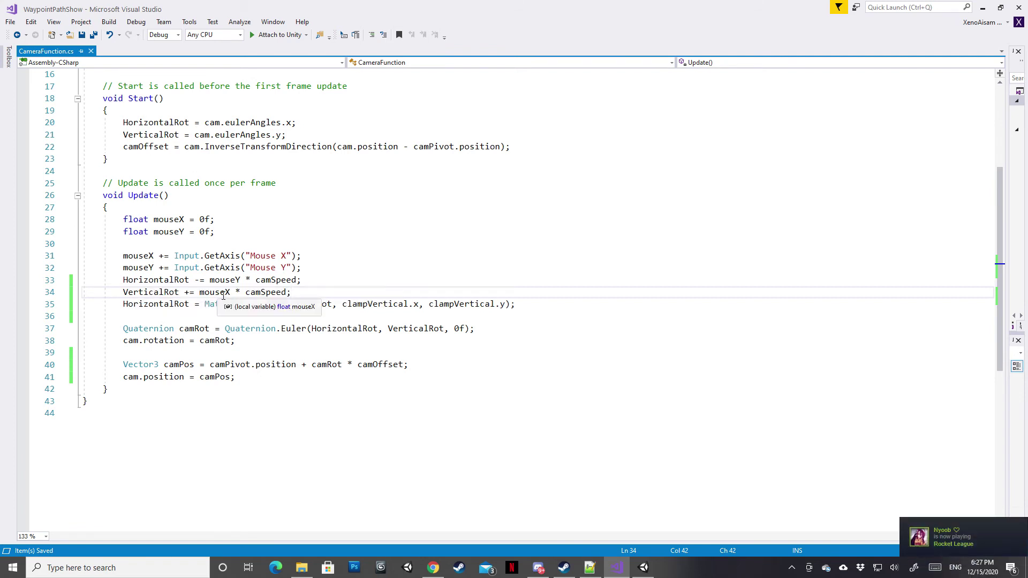
Step: Make the clamp line clamp VerticalRot instead of HorizontalRot
double_click(153, 292)
key(ctrl+c)
double_click(161, 305)
key(ctrl+v)
double_click(288, 304)
key(ctrl+v)
Step: Swap the rotation operators to -= and += and exchange mouseX and mouseY between lines
double_click(188, 292)
text(-=)
double_click(199, 280)
text(+=)
click(220, 279)
key(ctrl+x)
click(201, 292)
drag(235, 292, 261, 292)
key(ctrl+x)
click(206, 279)
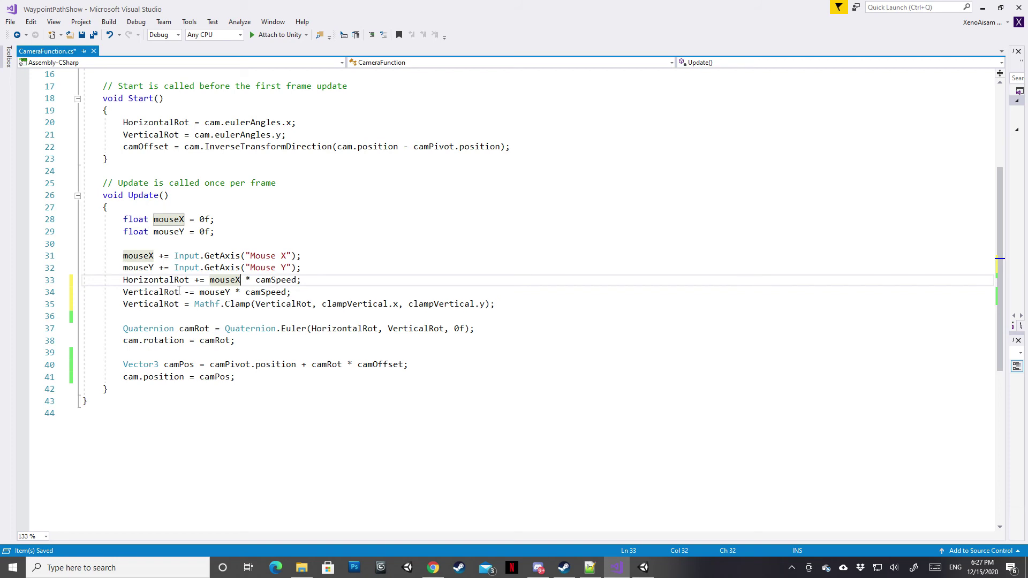
Step: Reorder the Quaternion.Euler arguments so VerticalRot comes first and HorizontalRot second
double_click(369, 329)
key(ctrl+x)
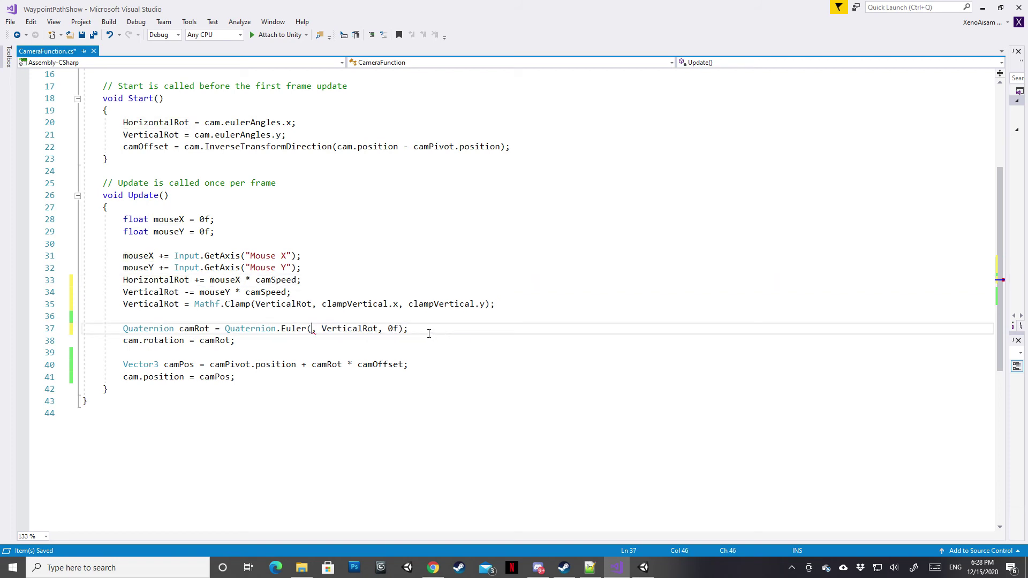
double_click(348, 329)
drag(348, 329, 312, 329)
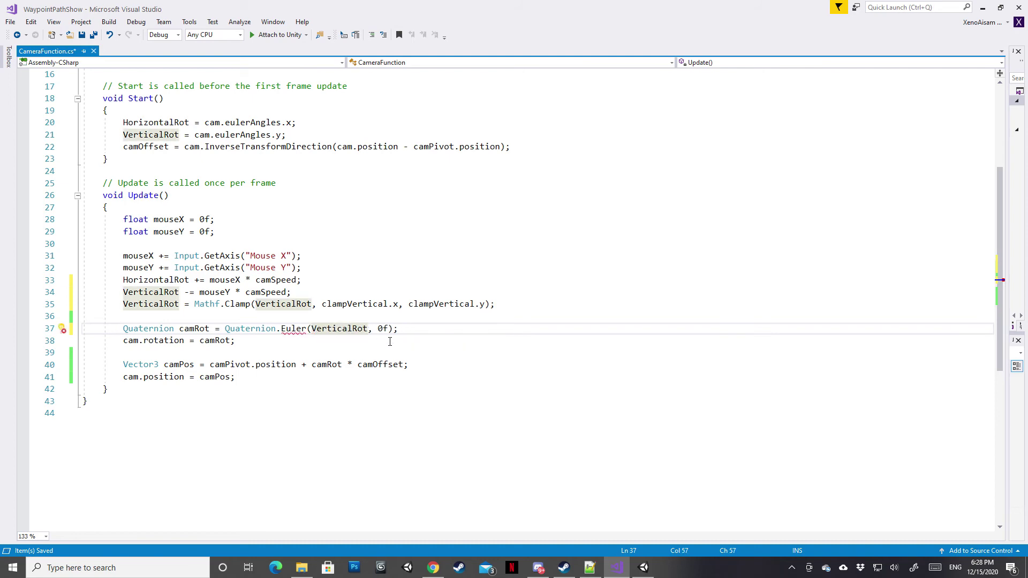
text(HorizontalRot ,)
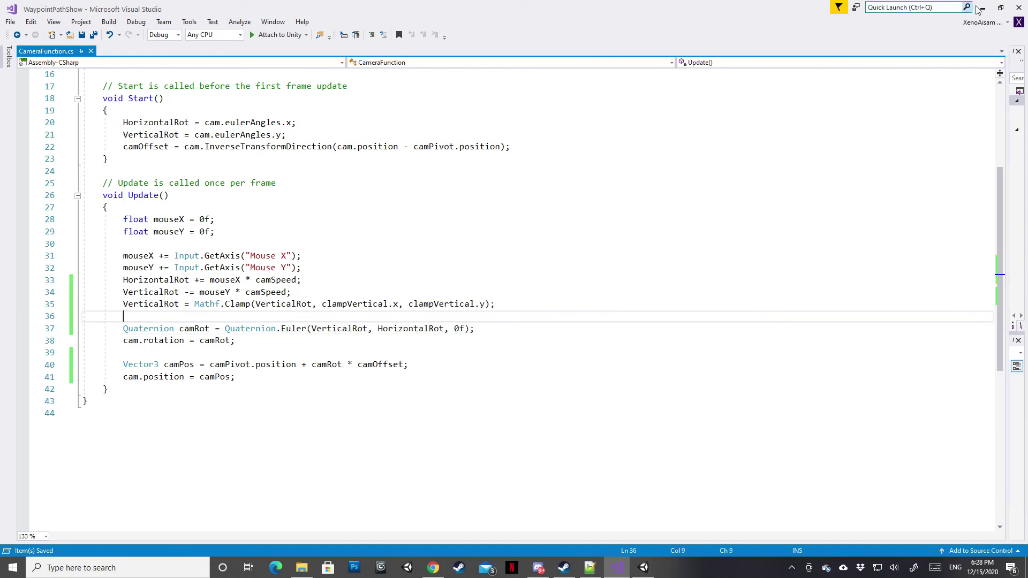
Step: Run a quick play test of the camera in Unity
click(983, 8)
click(495, 32)
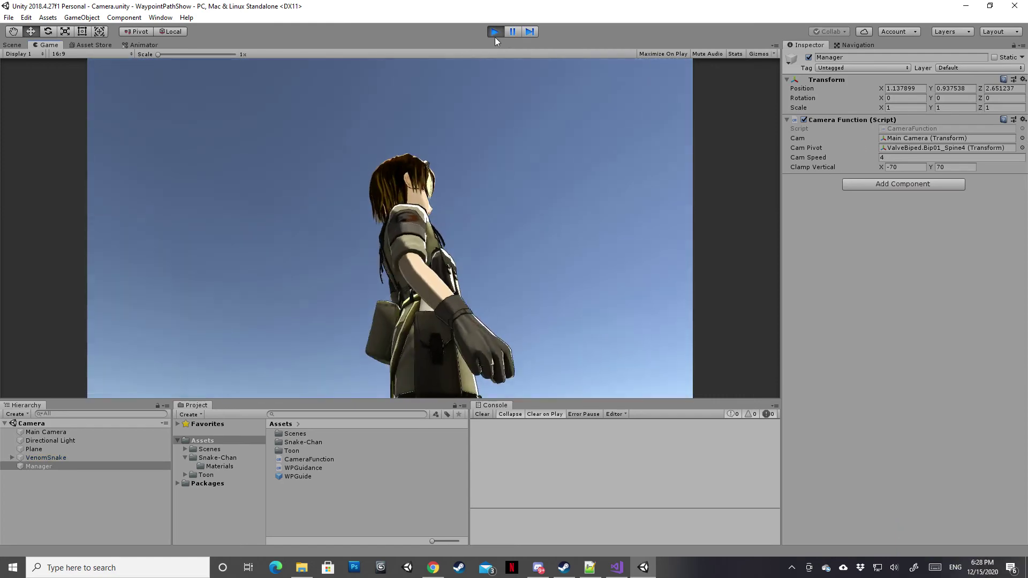
click(495, 32)
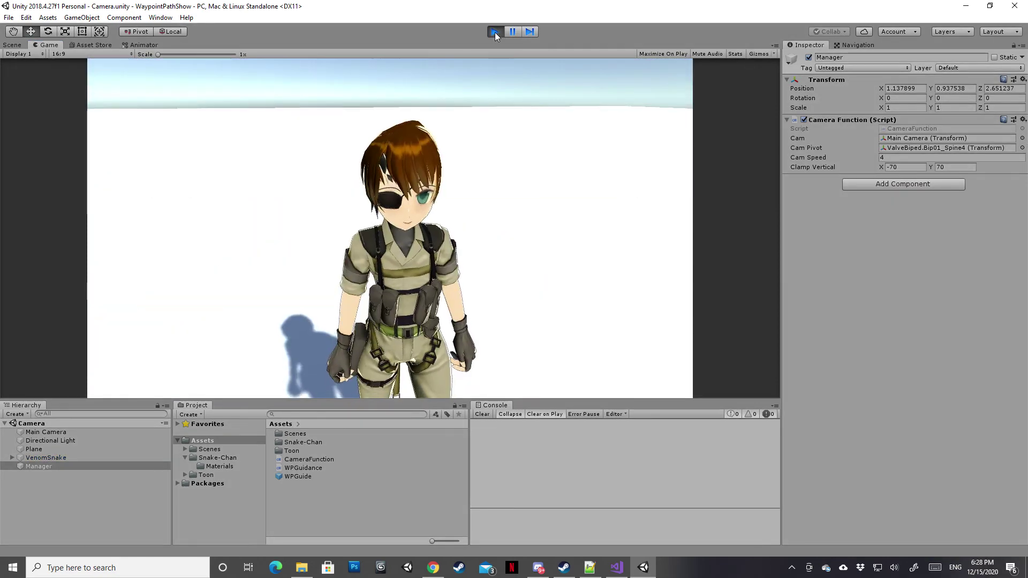
Step: In Start, swap the eulerAngles axes to .x on line 20 and .y on line 21
key(alt+Tab)
double_click(283, 244)
text(x)
double_click(292, 231)
text(y)
click(409, 213)
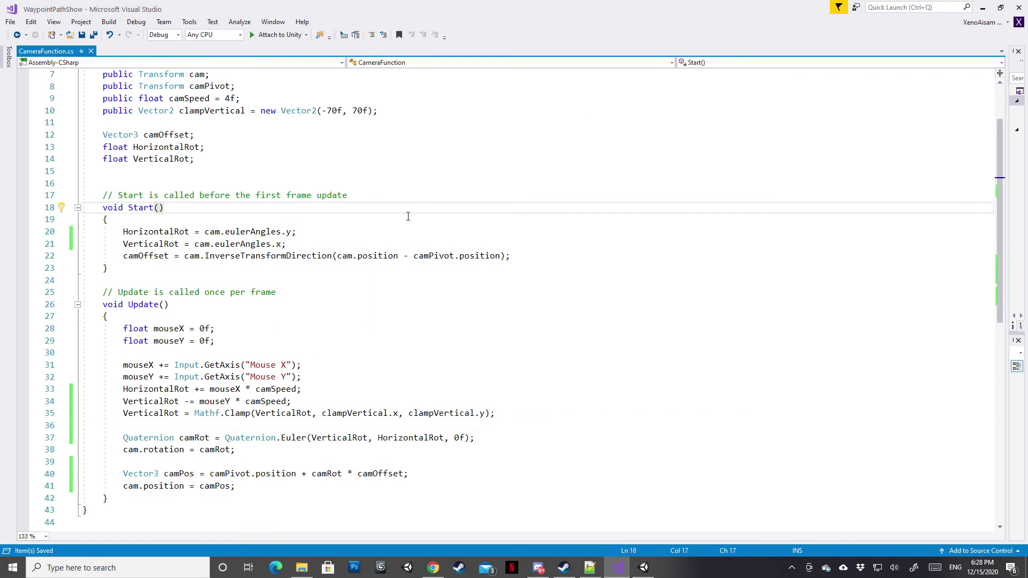
click(983, 7)
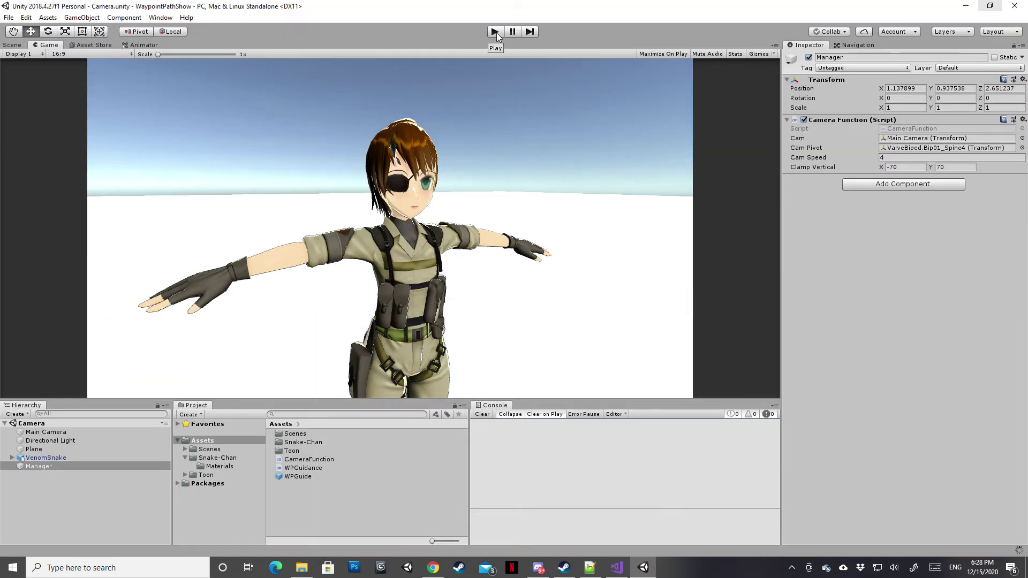
Step: After a play test, expand VenomSnake's spine chain and set ValveBiped.Bip01_Spine2 as Cam Pivot
click(496, 33)
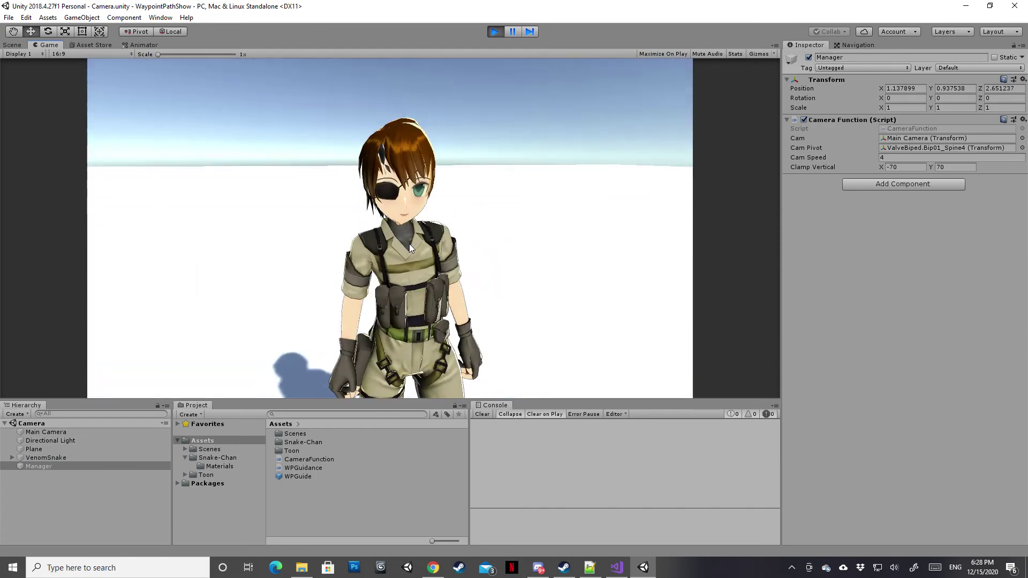
click(495, 32)
click(11, 458)
click(11, 458)
click(12, 458)
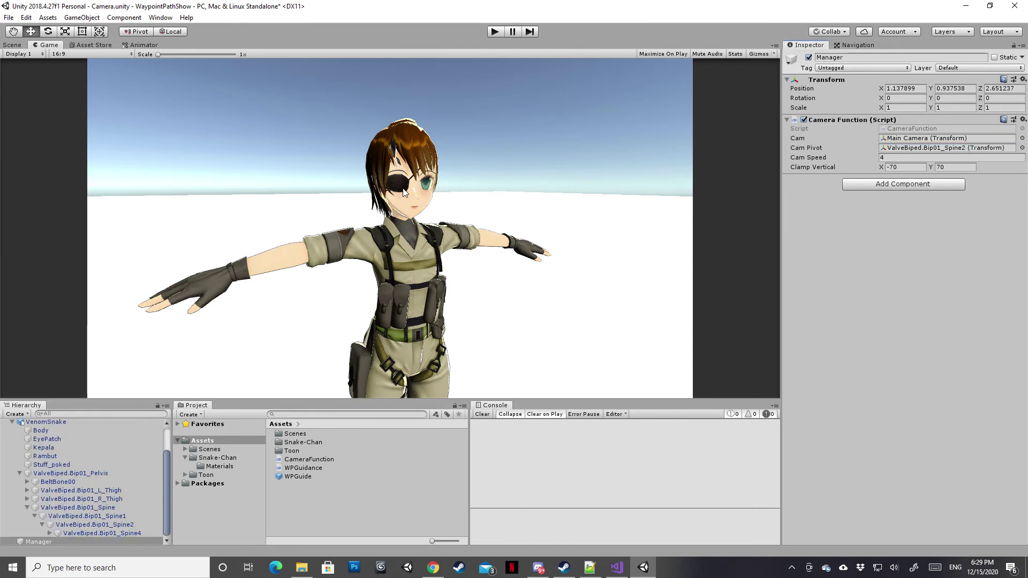
click(12, 45)
click(557, 225)
Step: Align the Main Camera with a scene view from behind the character
right_drag(473, 219, 610, 194)
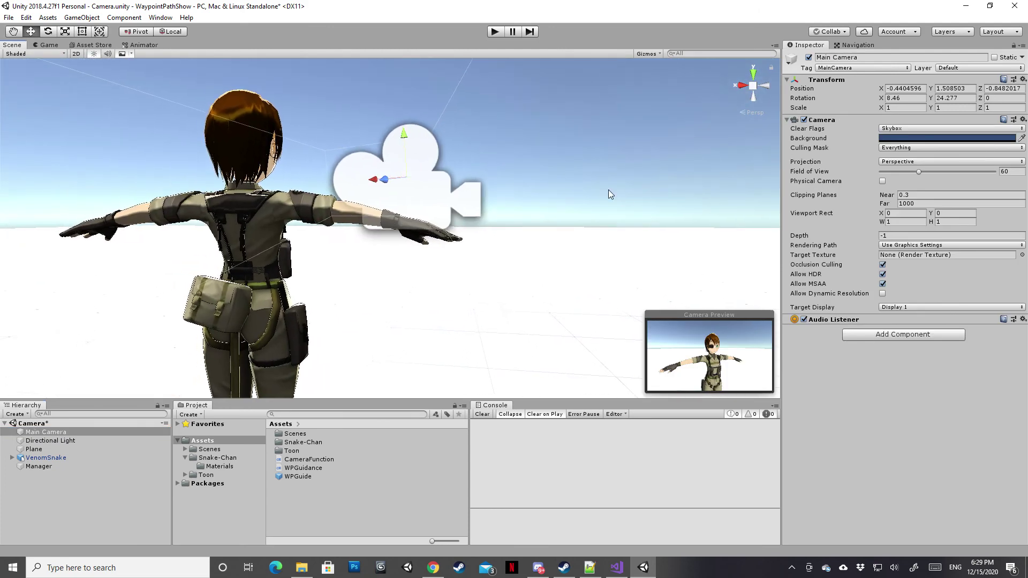
key(ctrl+shift+f)
key(ctrl+2)
Step: Play-test the orbit, then move the Main Camera to 0.821, 1.213, -0.985
click(496, 32)
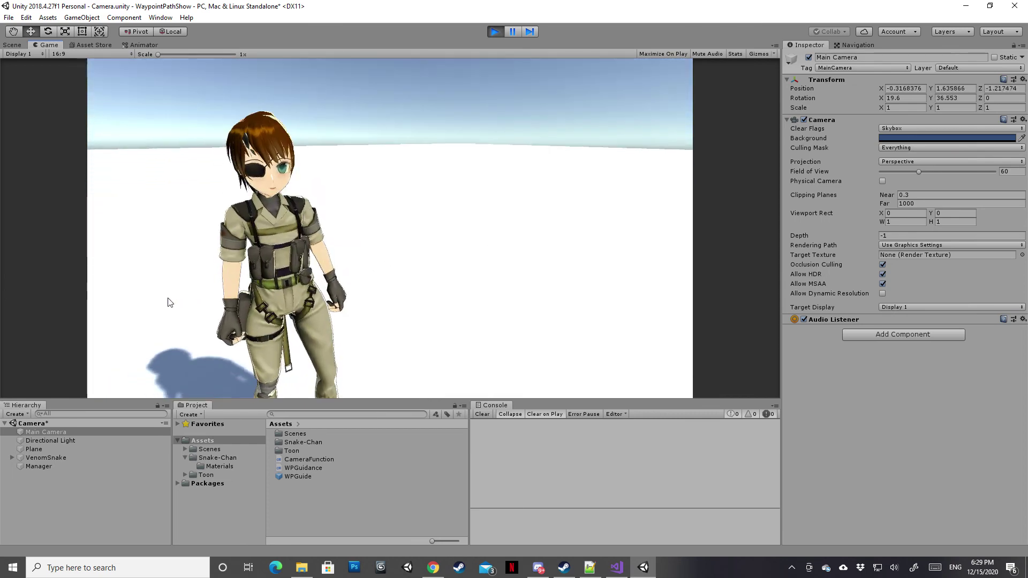
key(ctrl+p)
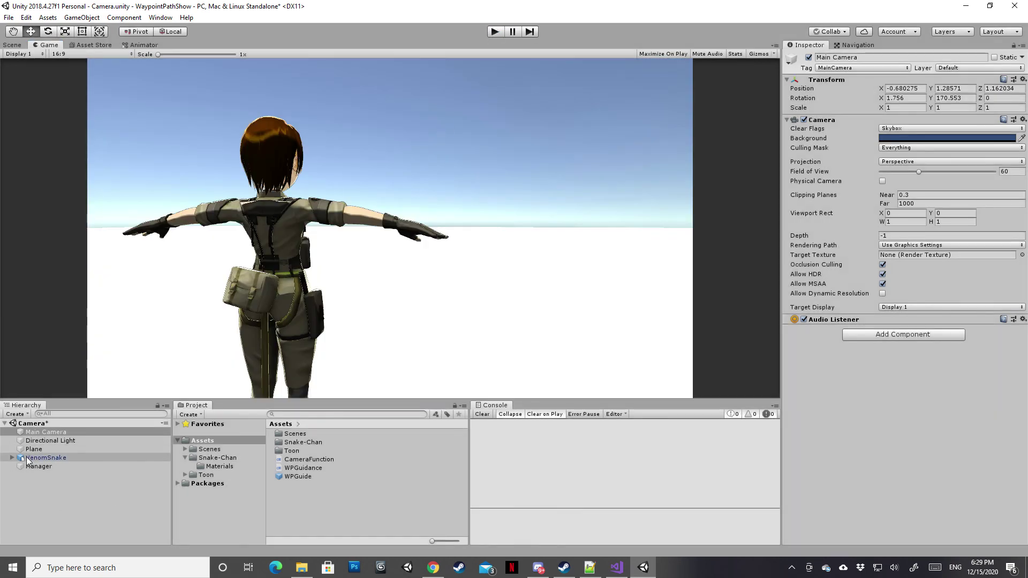
click(39, 432)
click(12, 46)
mouse_move(407, 273)
mouse_down()
mouse_move(301, 253)
mouse_move(268, 236)
mouse_move(276, 196)
mouse_up()
Step: Nudge the Main Camera to 0.656, 1.212, -1.034 facing the character and start Play mode
key(w)
key(f)
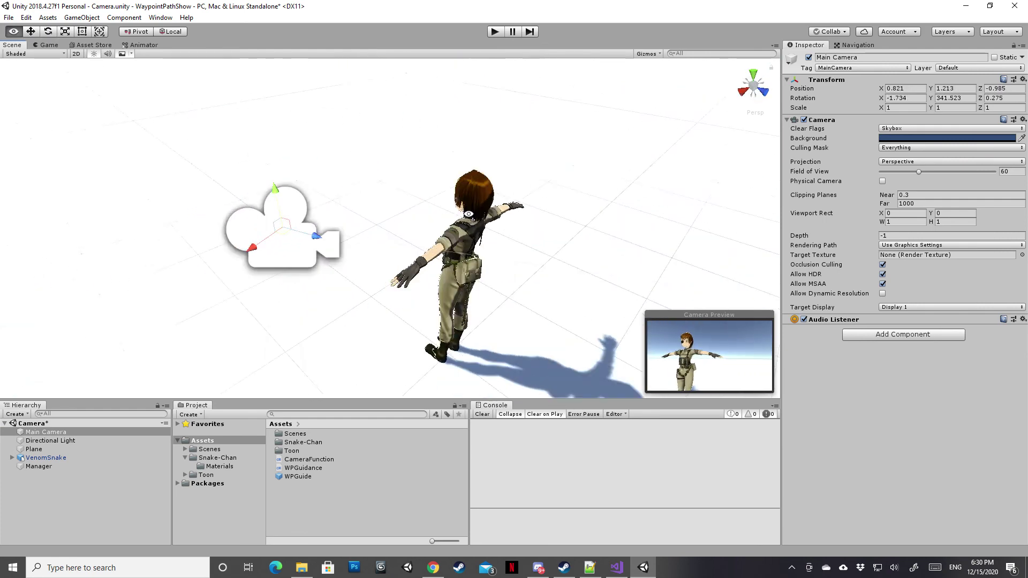
drag(412, 275, 393, 288)
key(e)
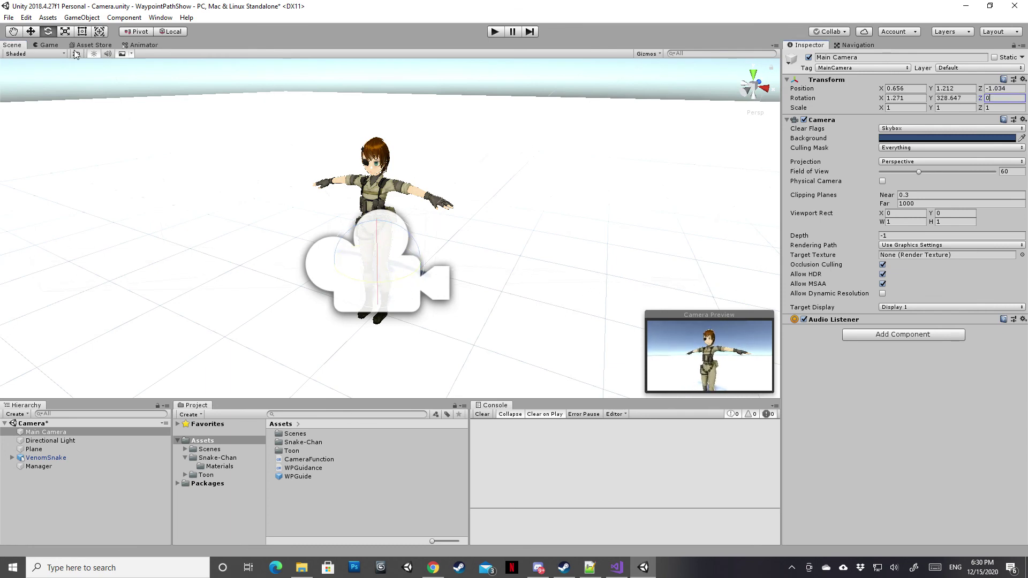
click(494, 31)
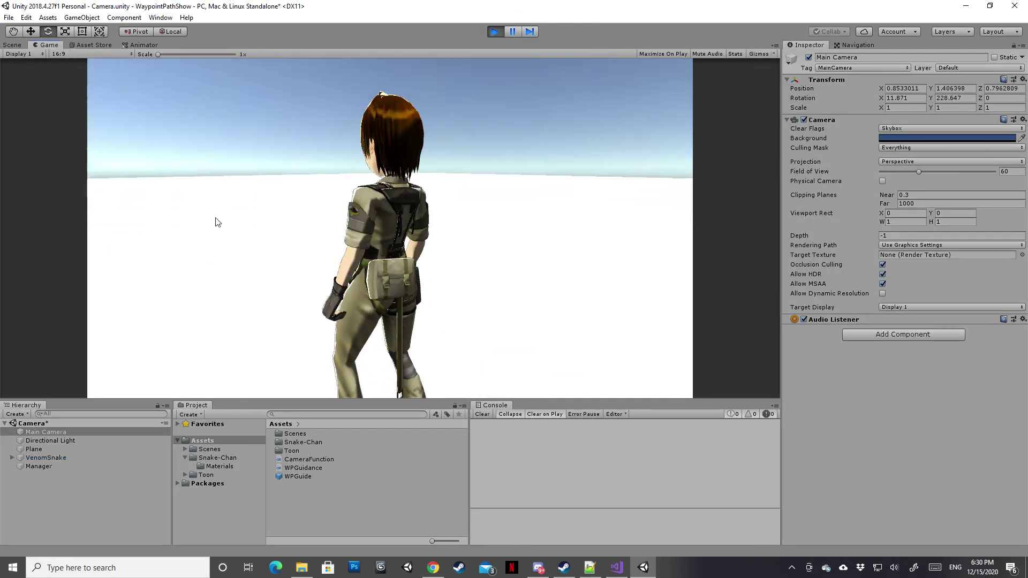